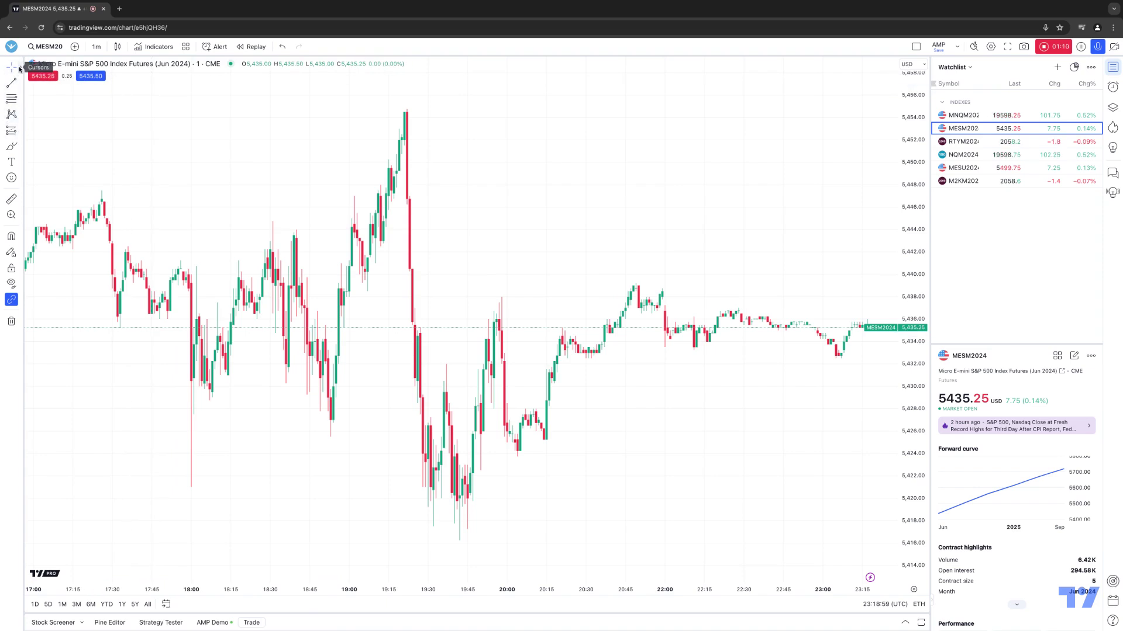
click(20, 68)
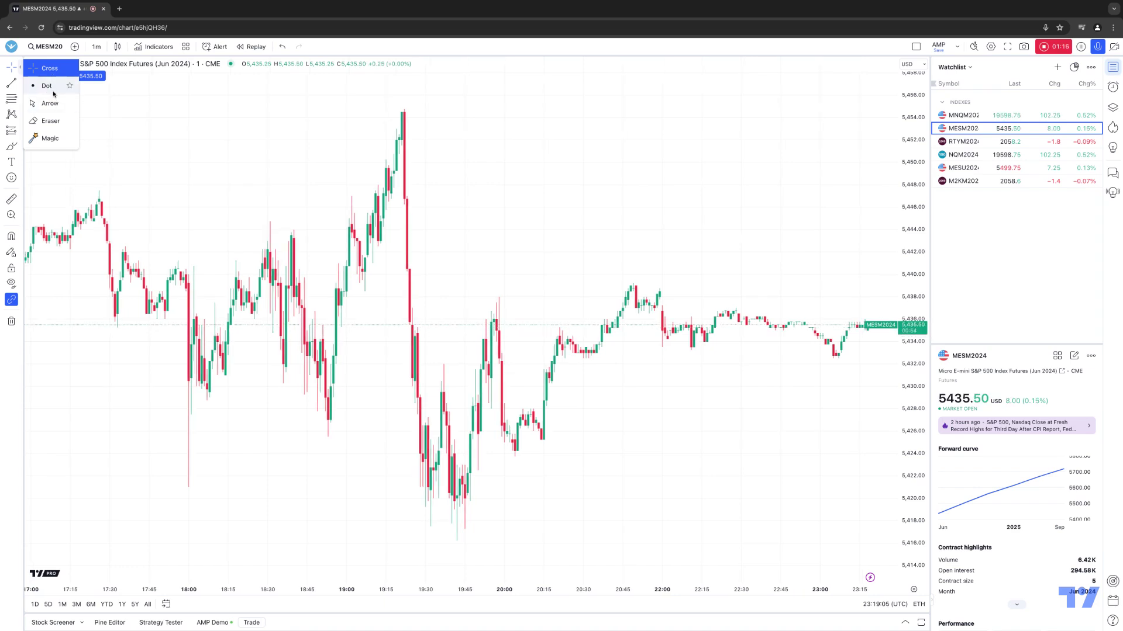
click(514, 154)
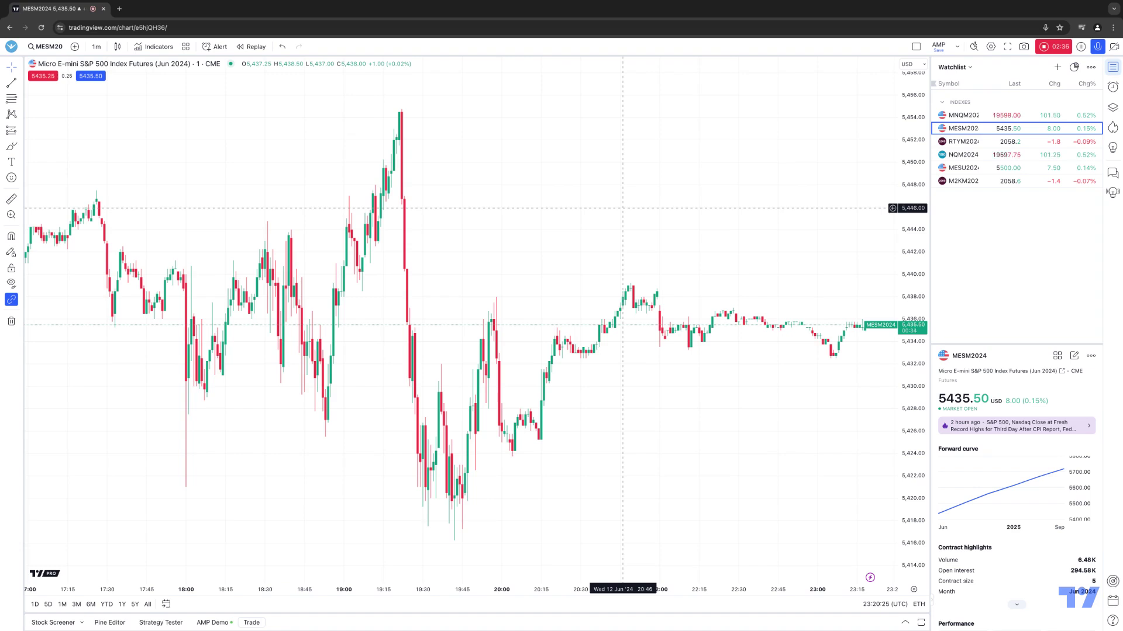
right_click(748, 209)
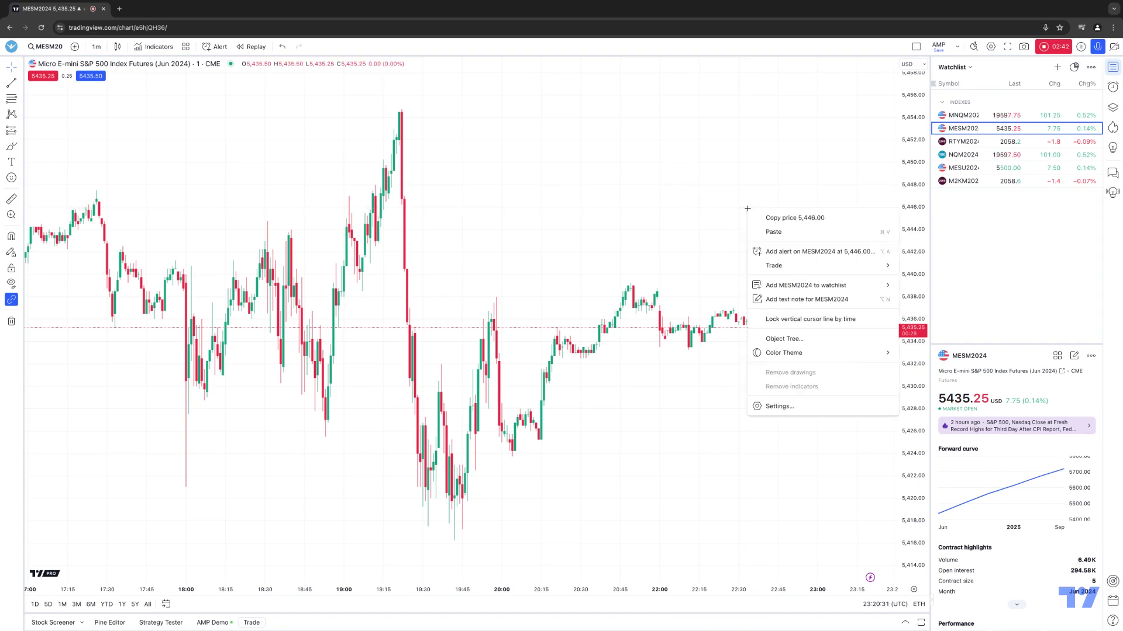
mouse_move(787, 268)
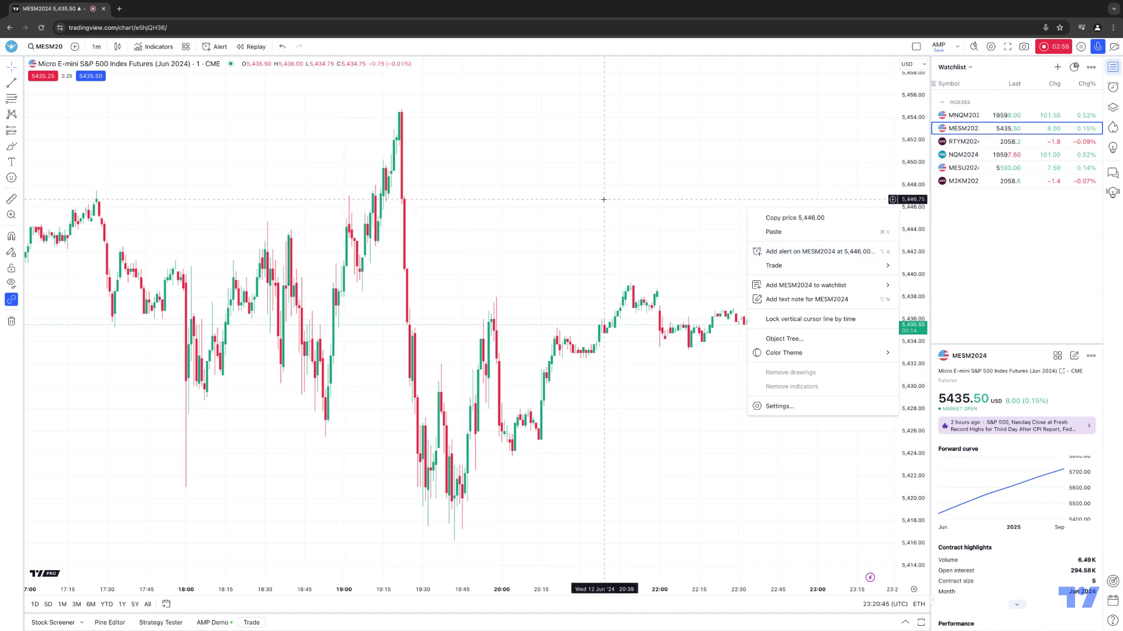
click(604, 199)
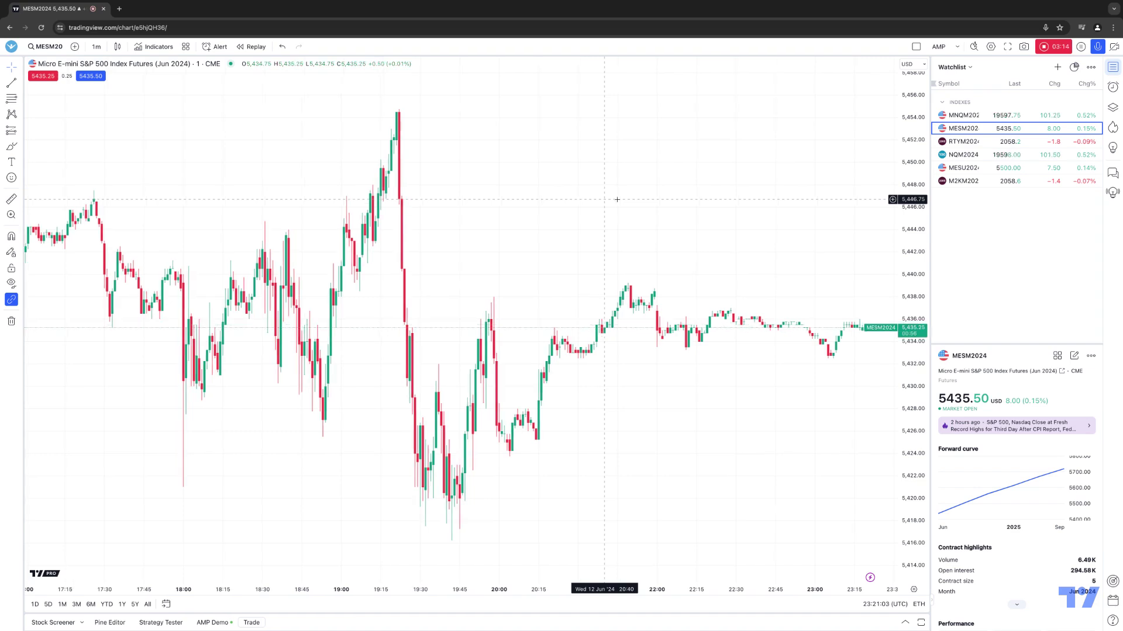
right_click(714, 207)
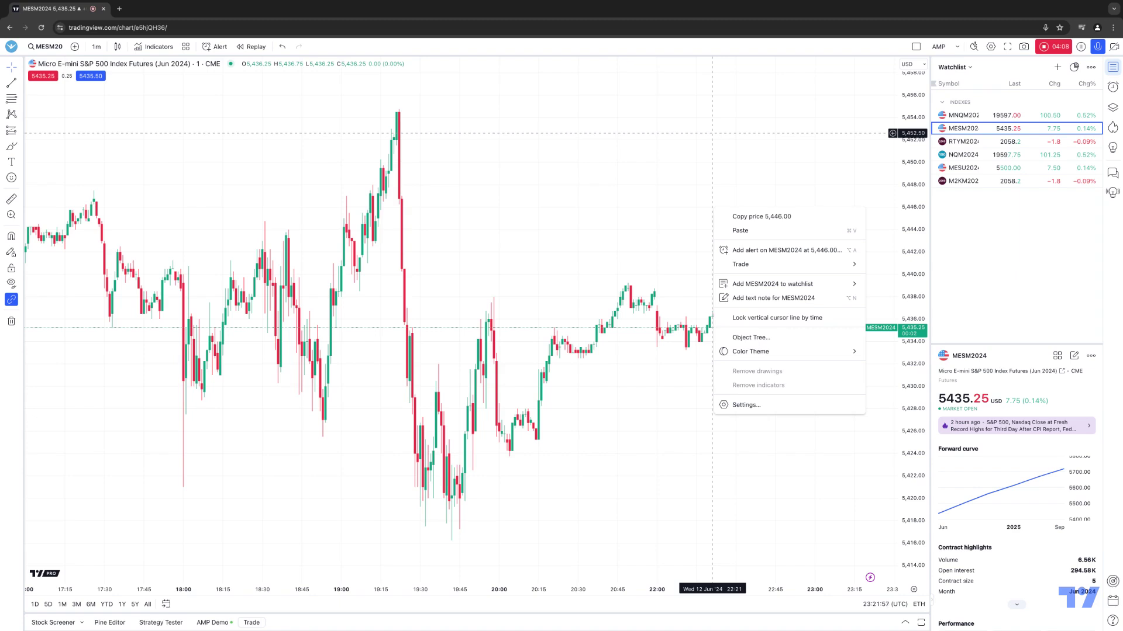
click(773, 174)
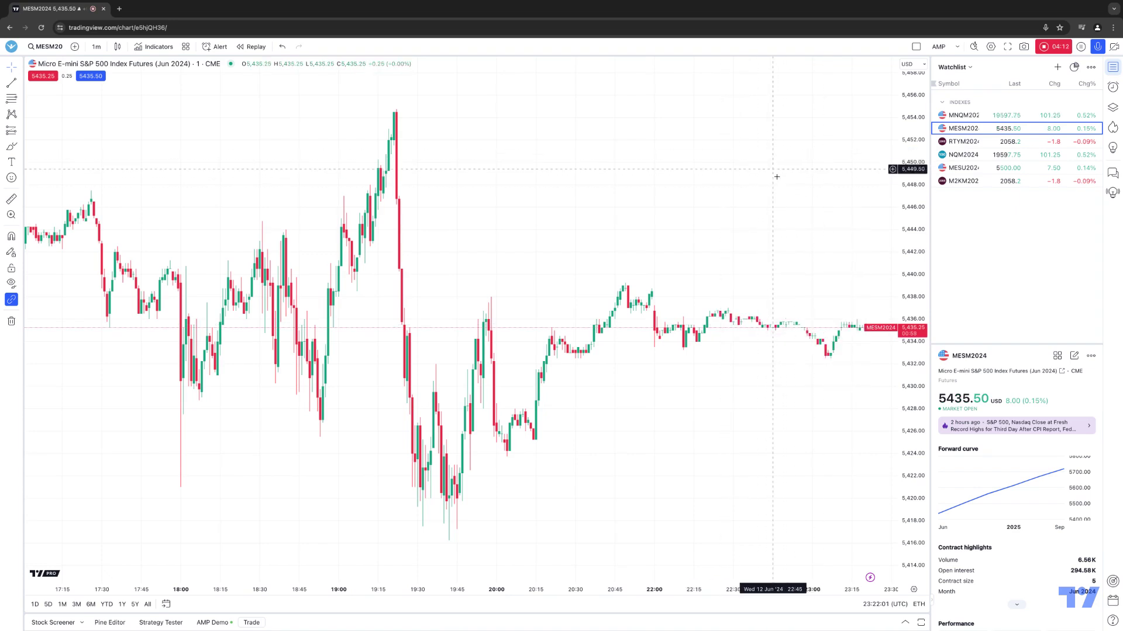
- Place a limit order from the chart to sell 1 MESM2024 at 5446.00 with DAY time in force
right_click(778, 208)
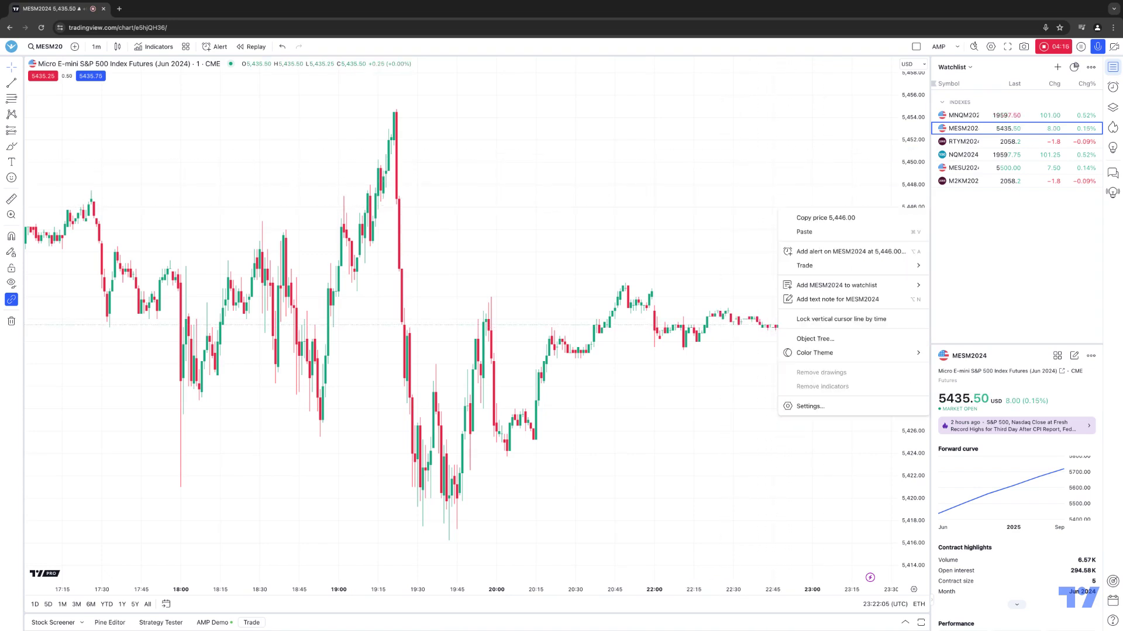
mouse_move(817, 268)
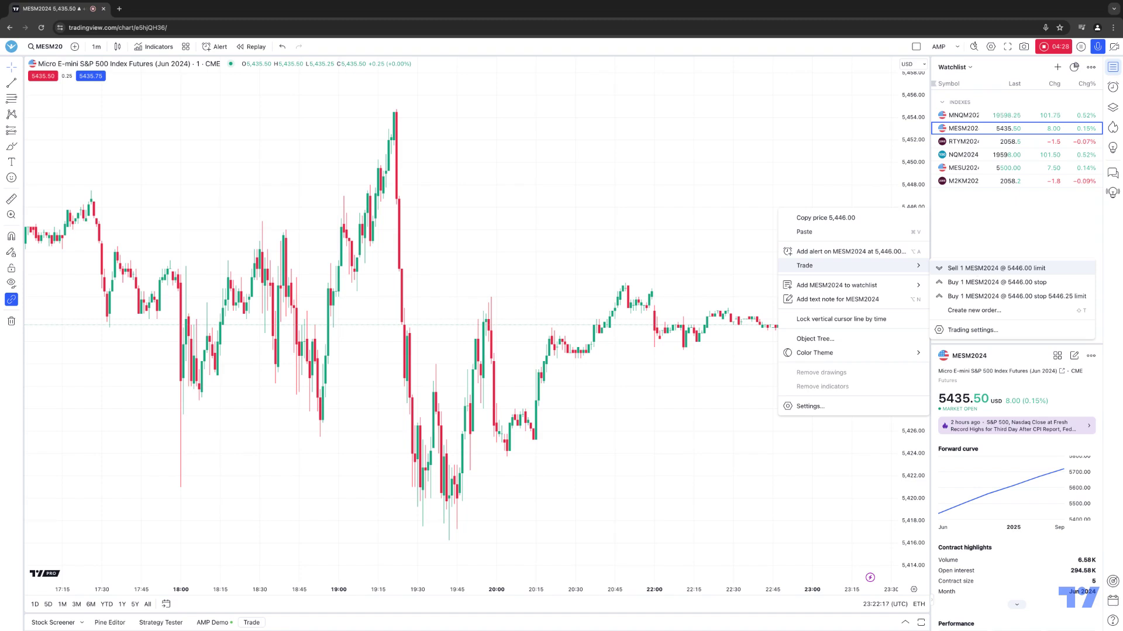
click(1006, 268)
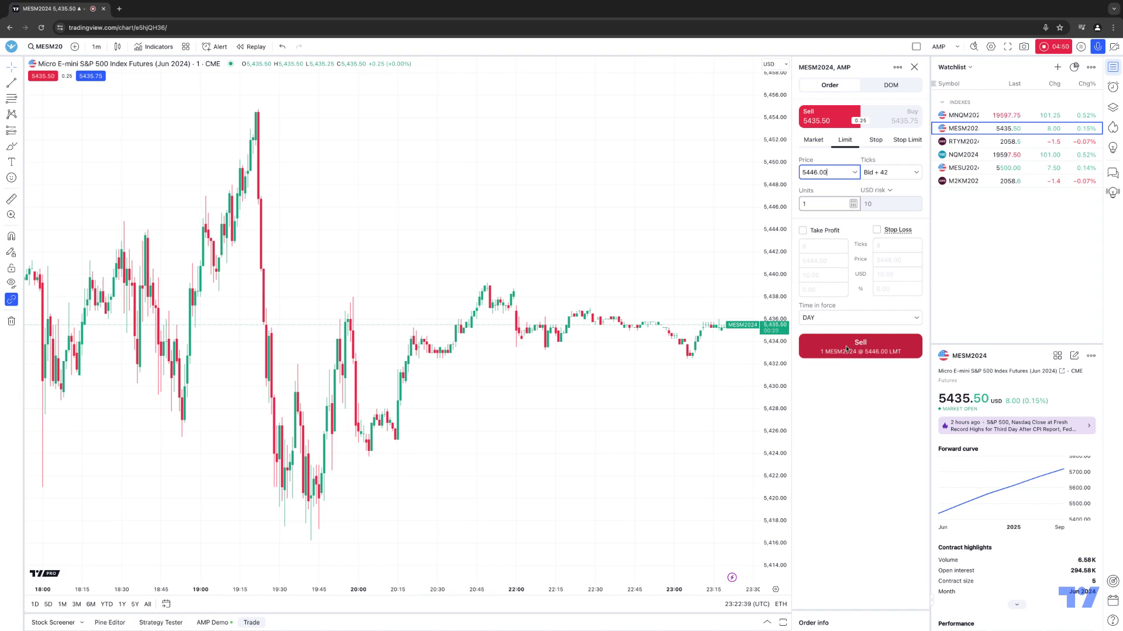
click(846, 349)
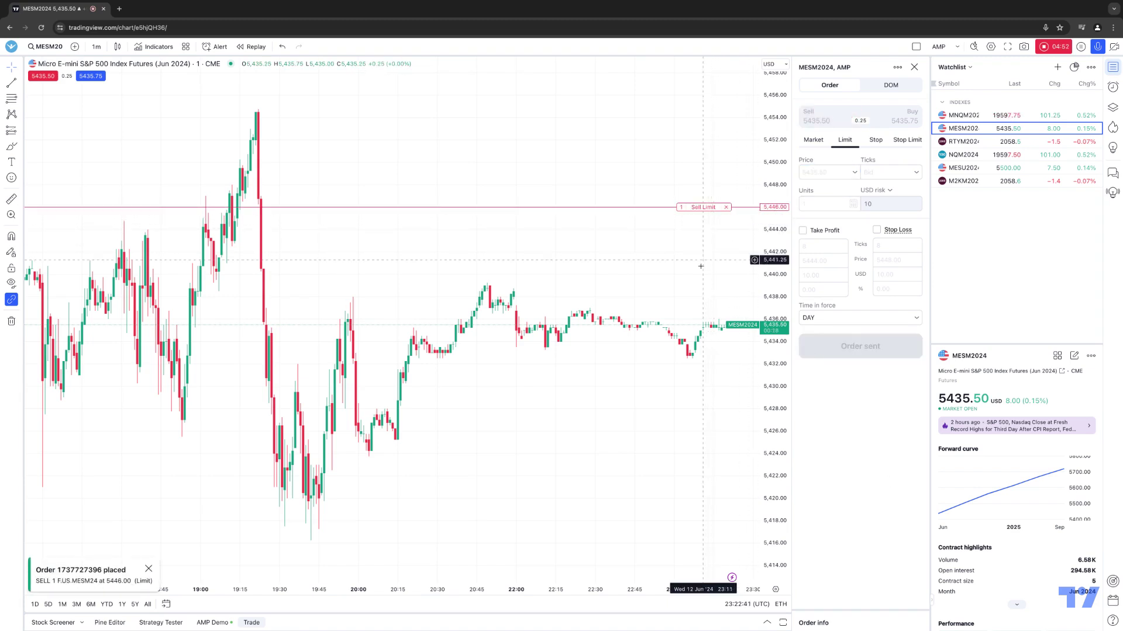
- Cancel the working sell limit order at 5446.00 and close the order ticket
click(726, 207)
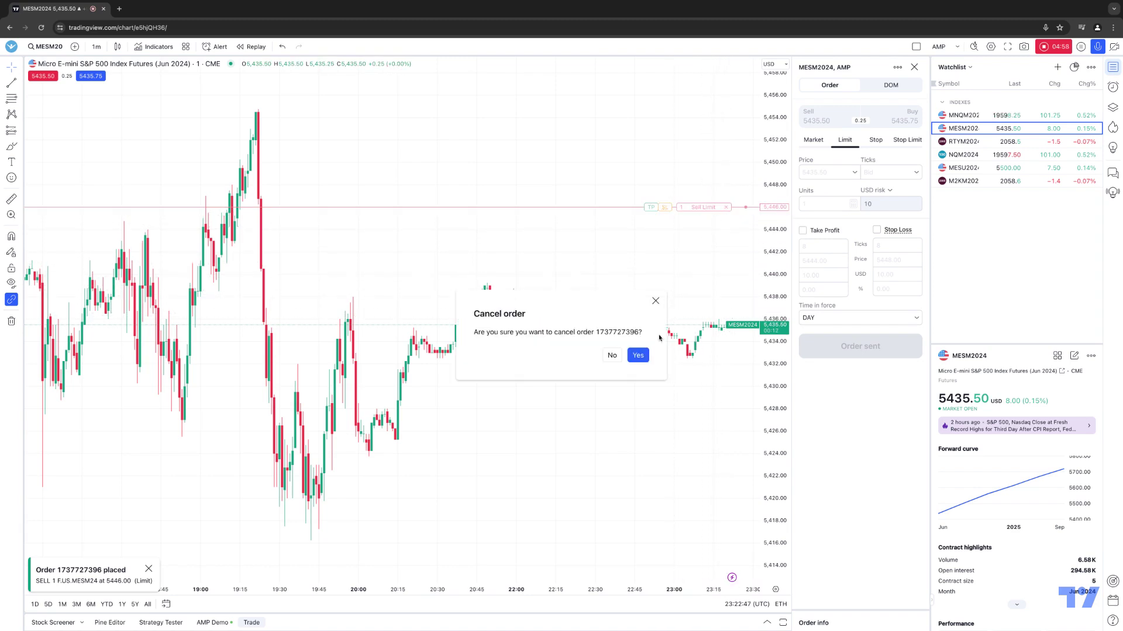
click(637, 356)
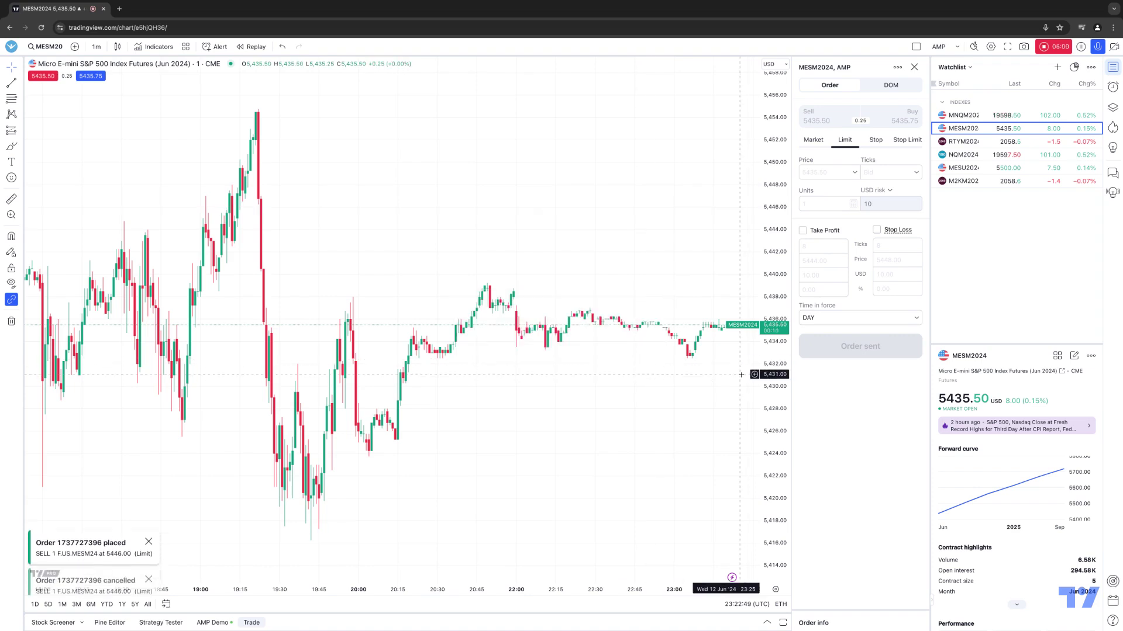
click(914, 67)
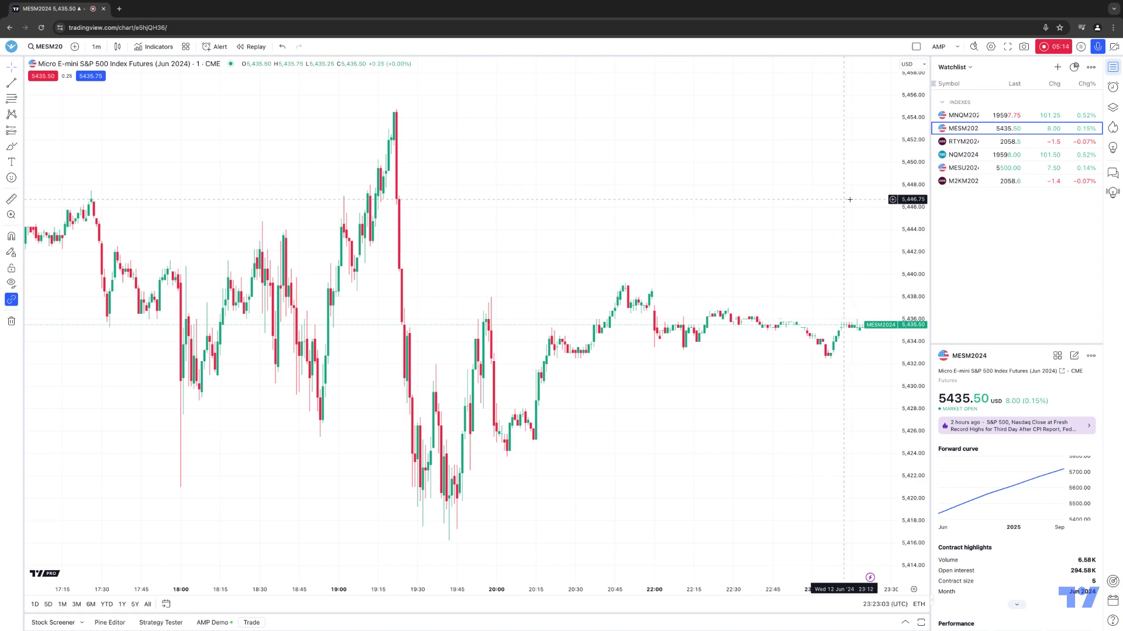
click(893, 197)
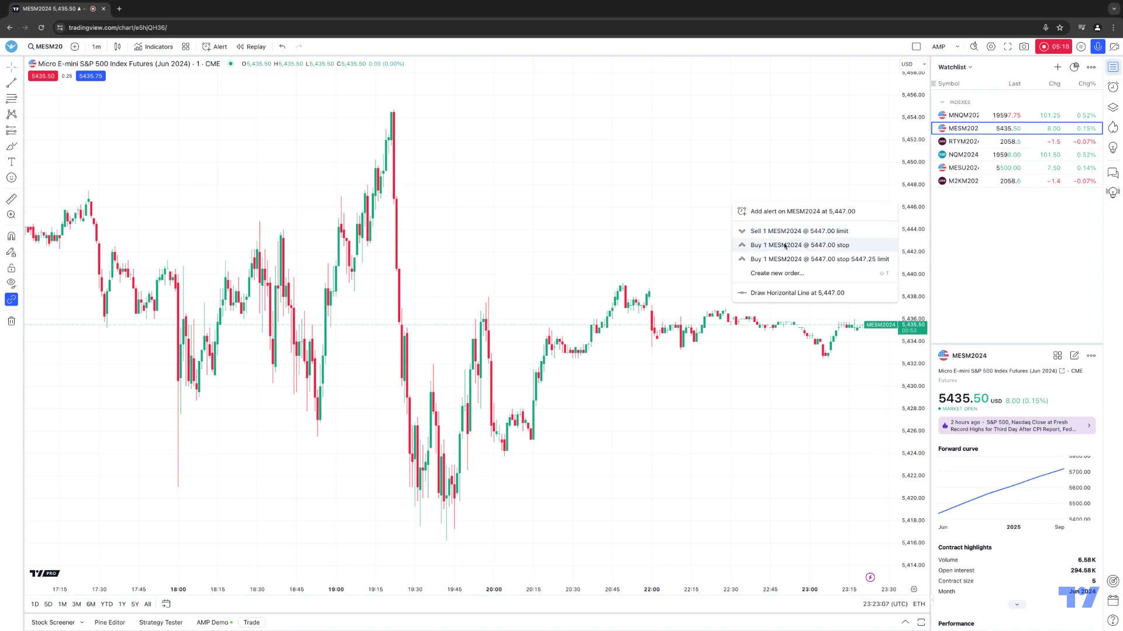
right_click(746, 177)
mouse_move(781, 237)
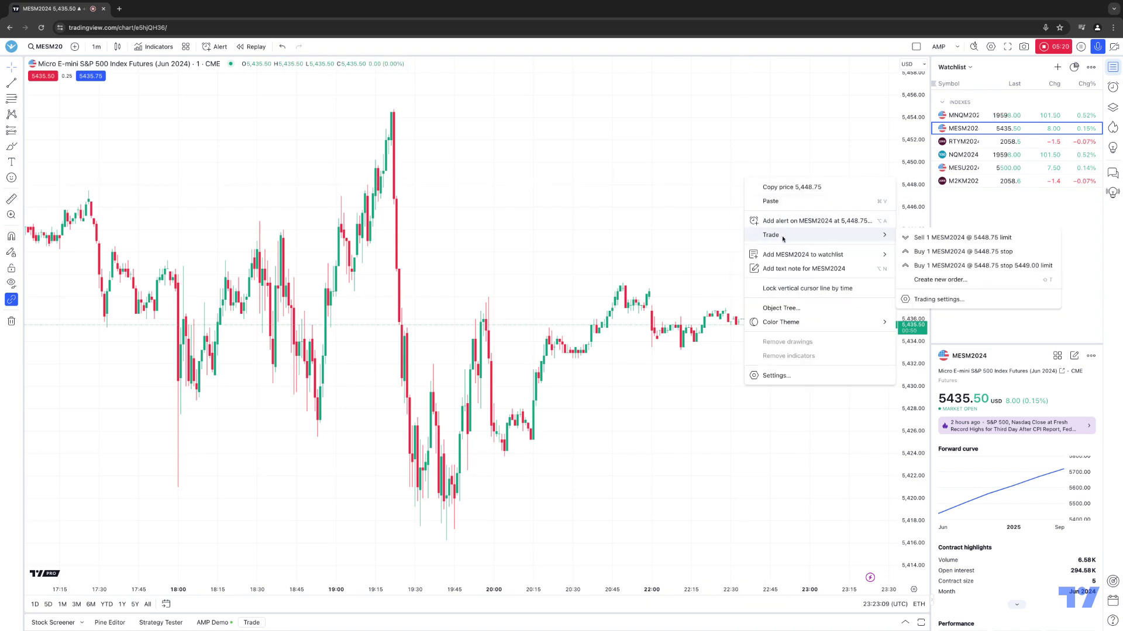
click(822, 168)
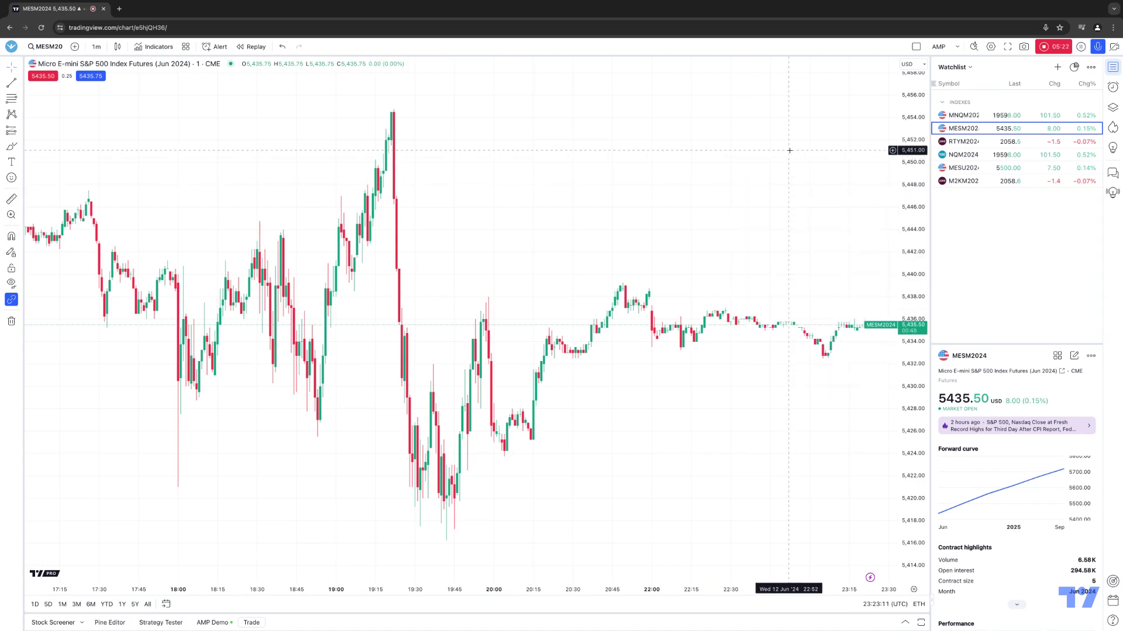
- Place a stop order from the chart's price scale to buy 1 MESM2024 at 5450.25
click(886, 171)
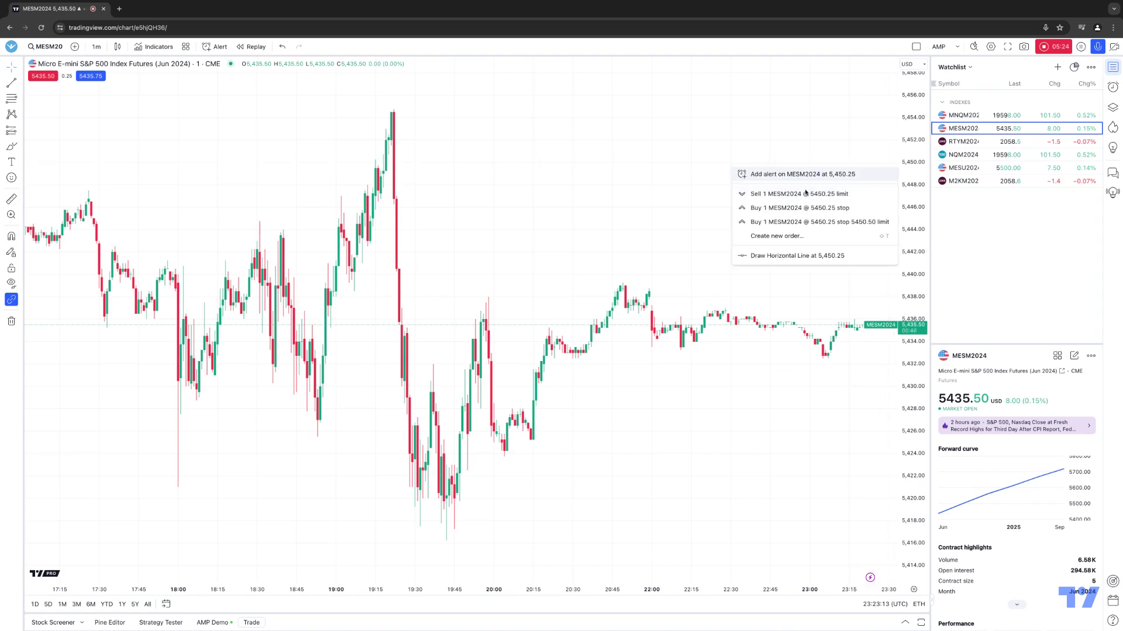
click(780, 209)
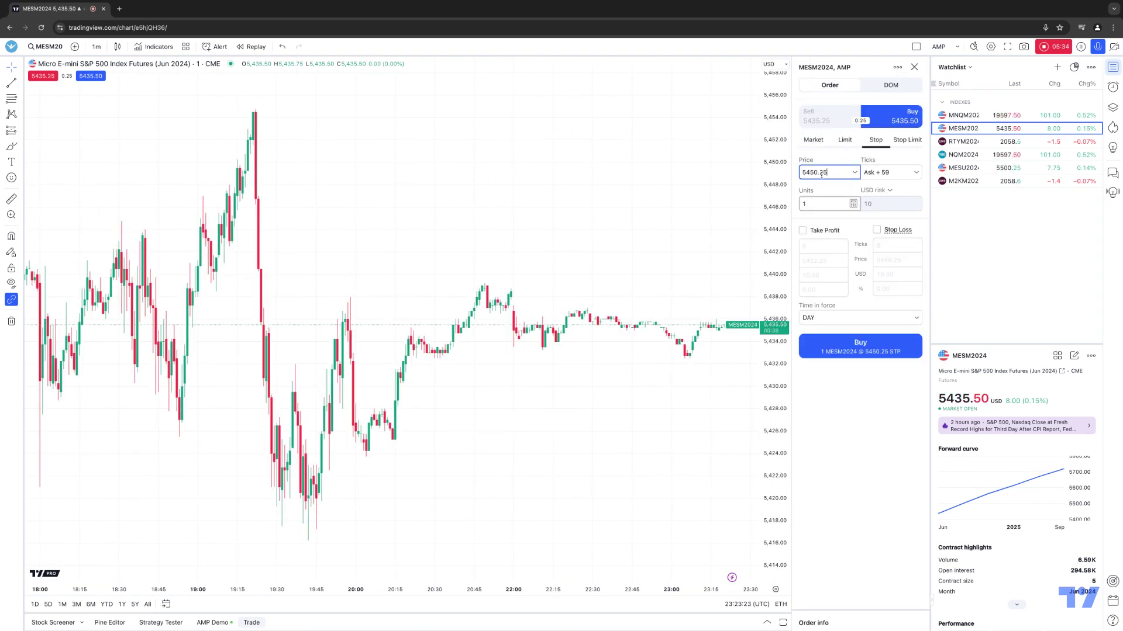
click(849, 351)
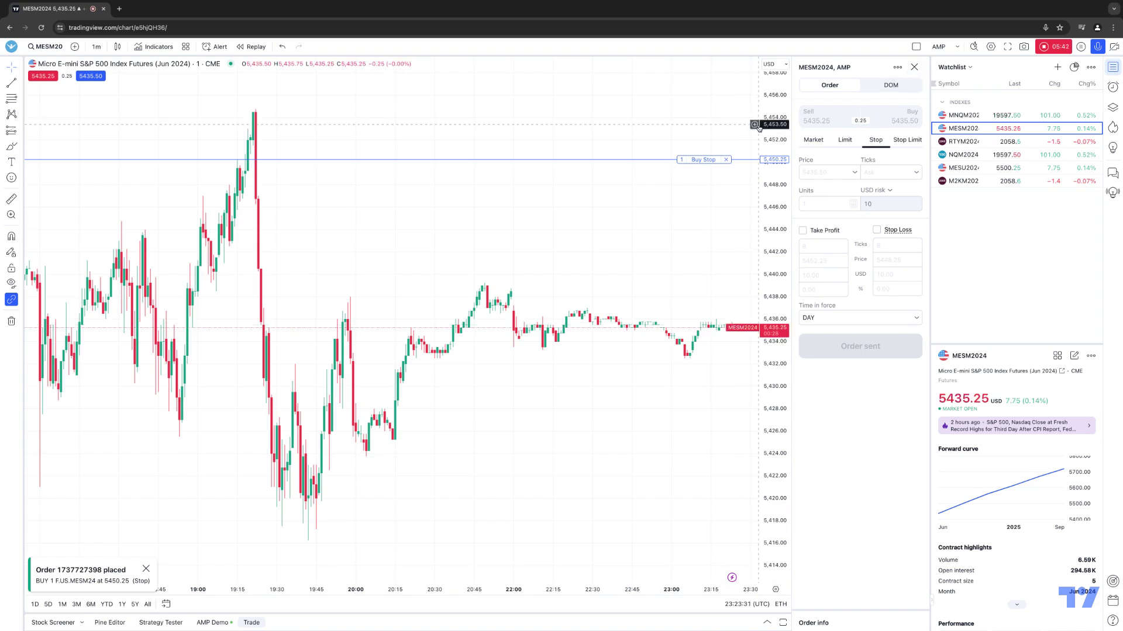
- Cancel the working buy stop order at 5450.25 and close the order ticket
click(726, 160)
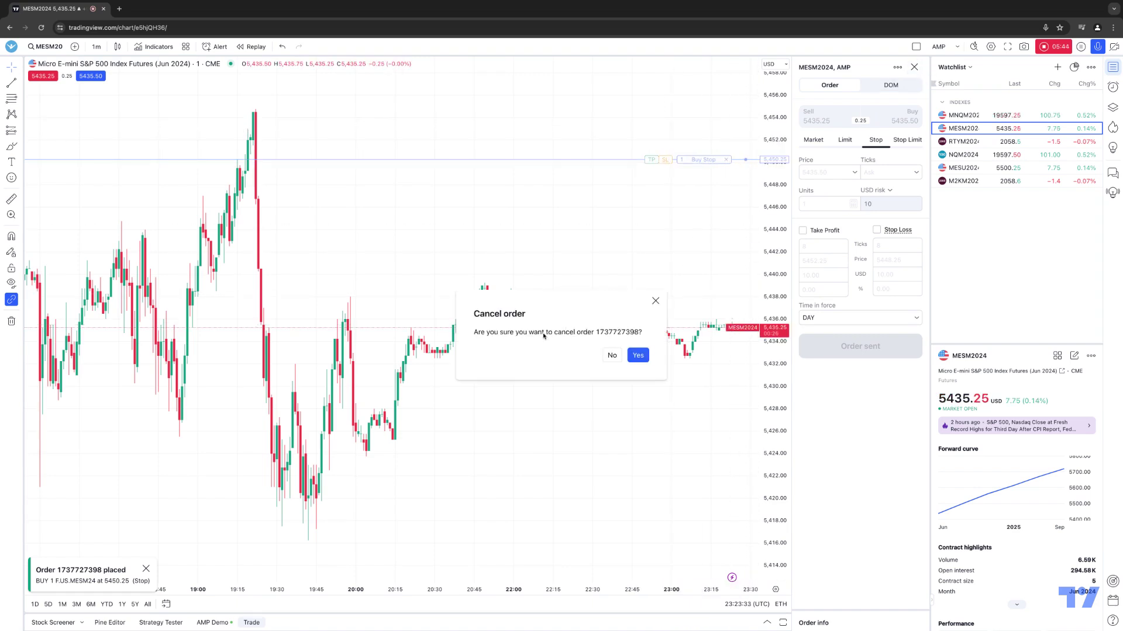
click(636, 355)
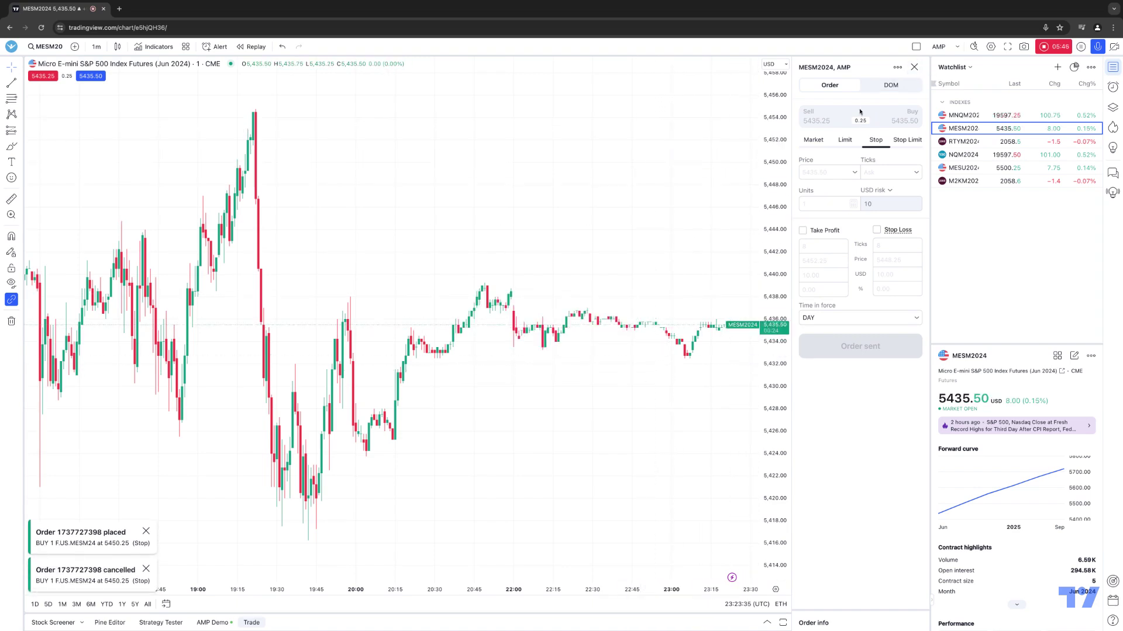
click(914, 67)
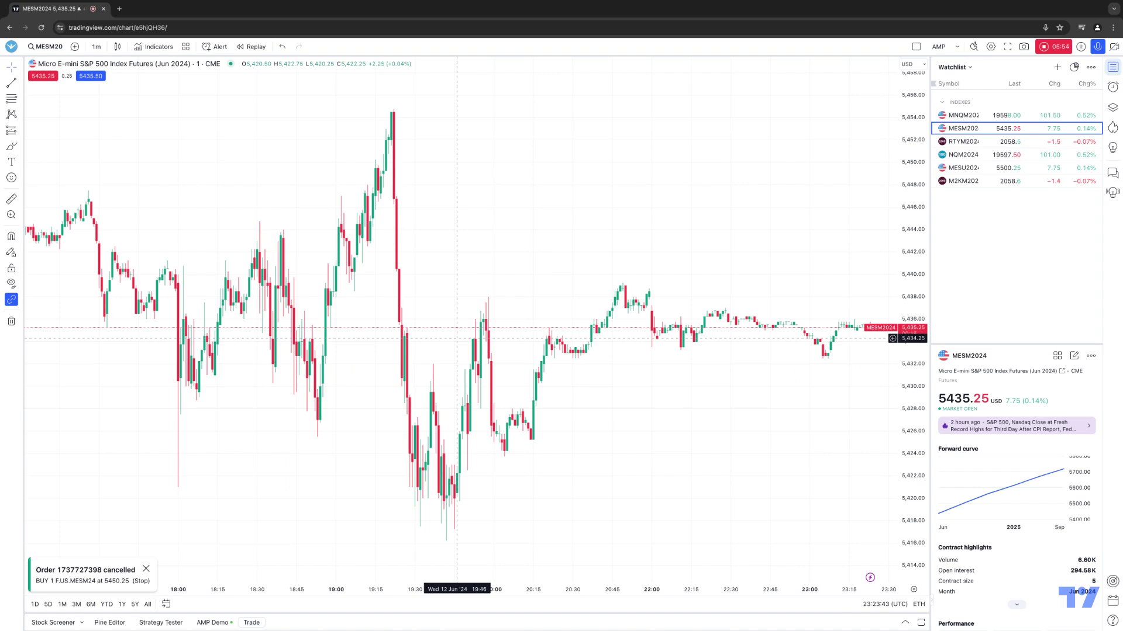
- Enable instant orders placement in the trading settings of the AMP Demo account and apply the change
click(206, 623)
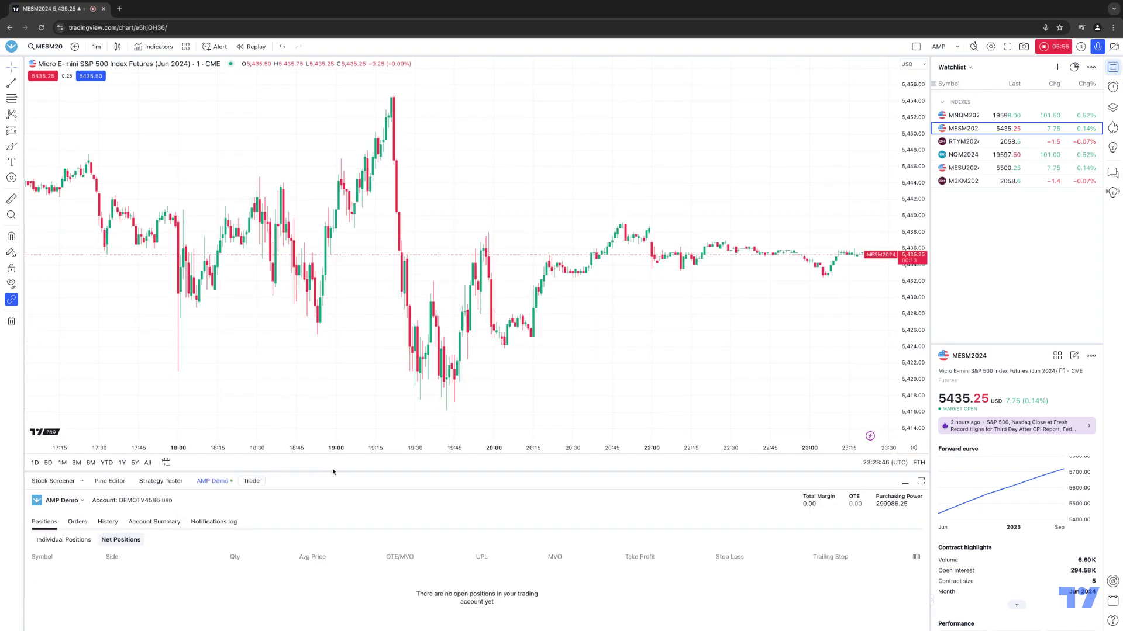
click(65, 501)
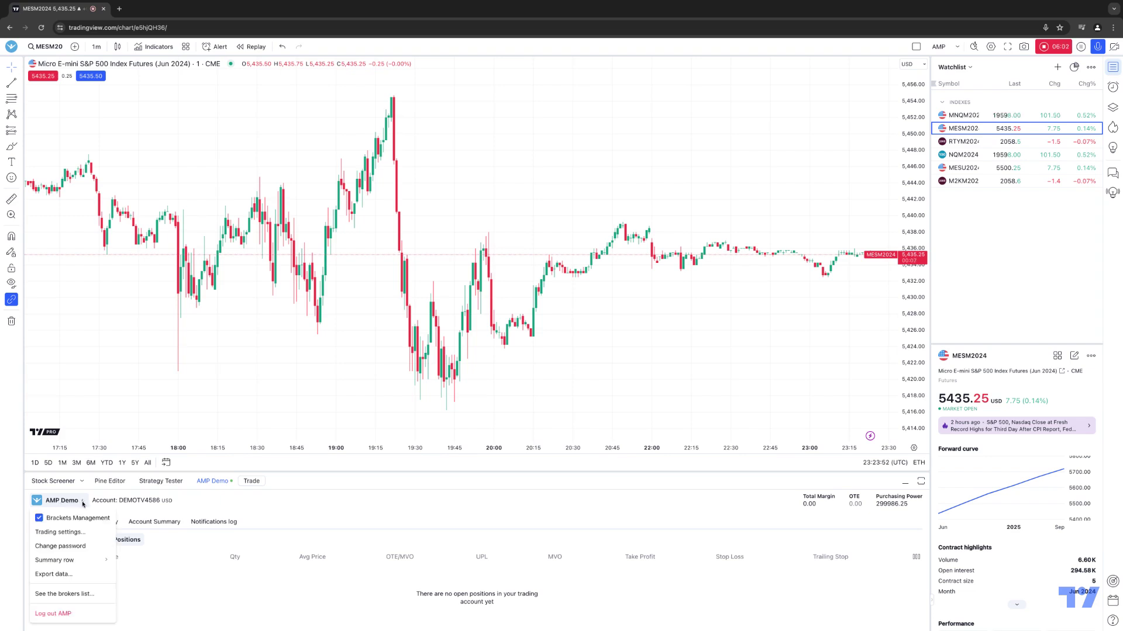
click(59, 533)
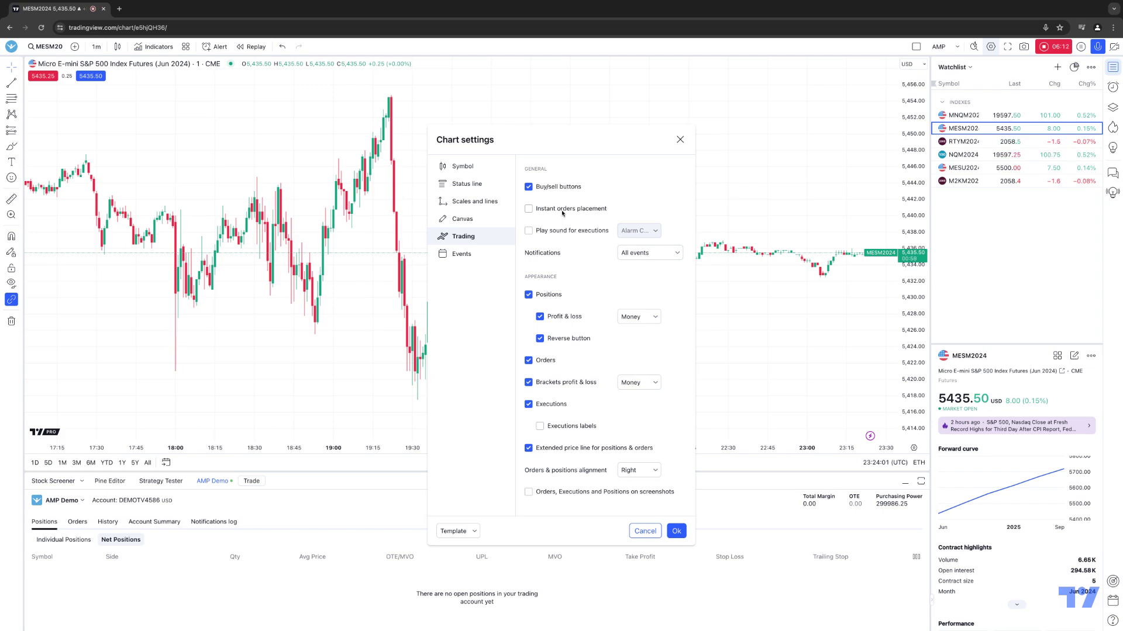
click(530, 211)
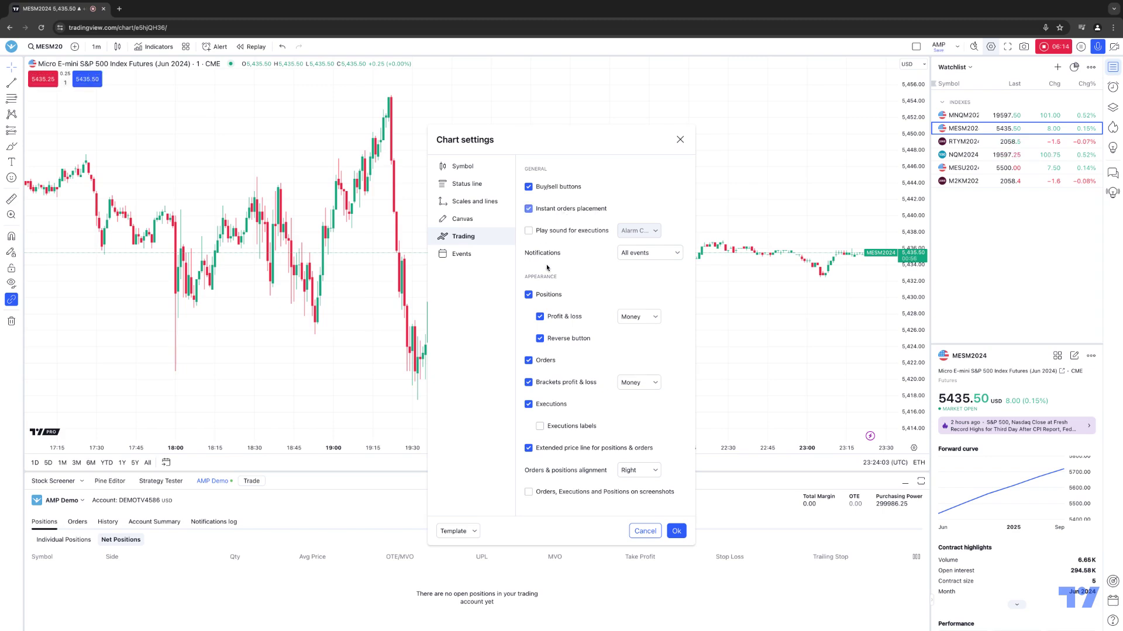
click(530, 211)
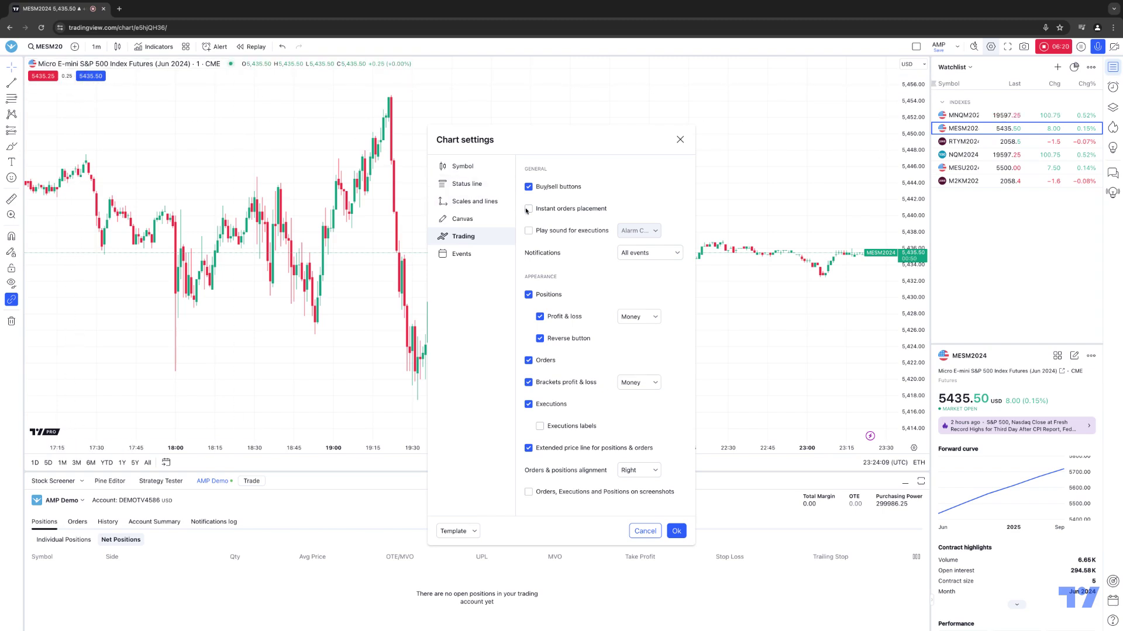
click(529, 209)
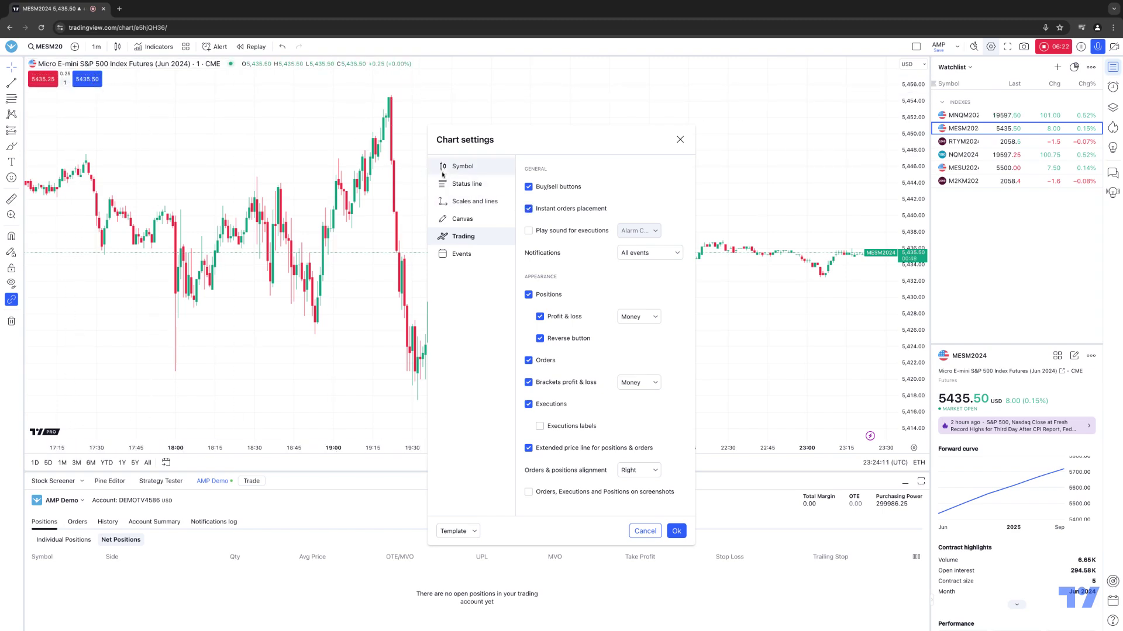
click(529, 210)
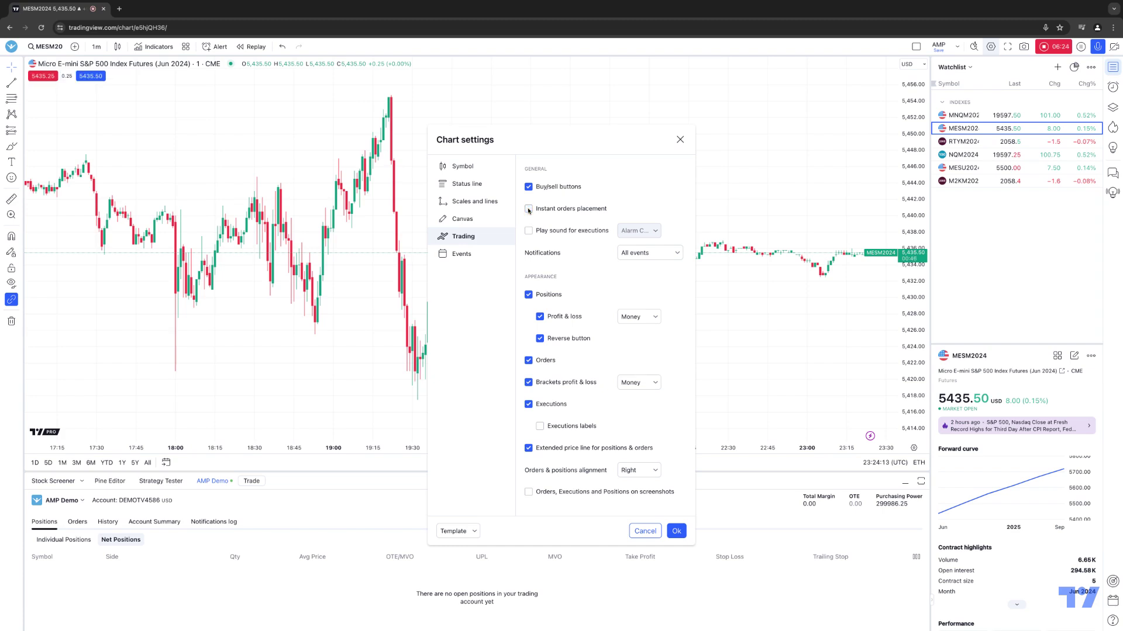
click(528, 209)
click(675, 532)
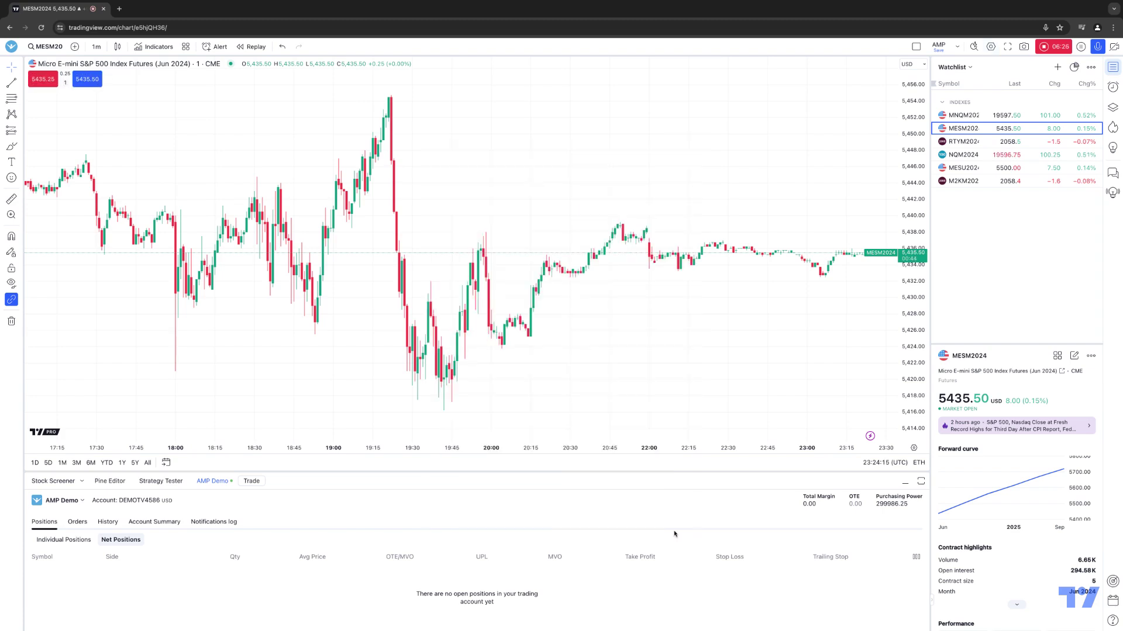
- Raise the quick-trade order quantity by one and bring it back to 1
click(65, 83)
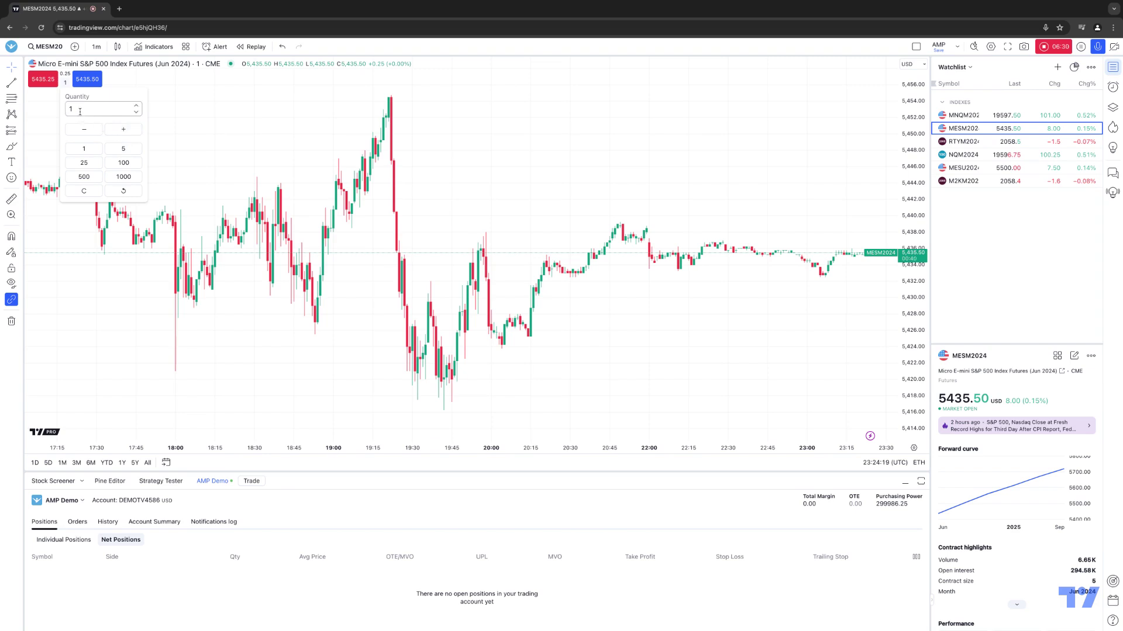
click(137, 106)
click(136, 111)
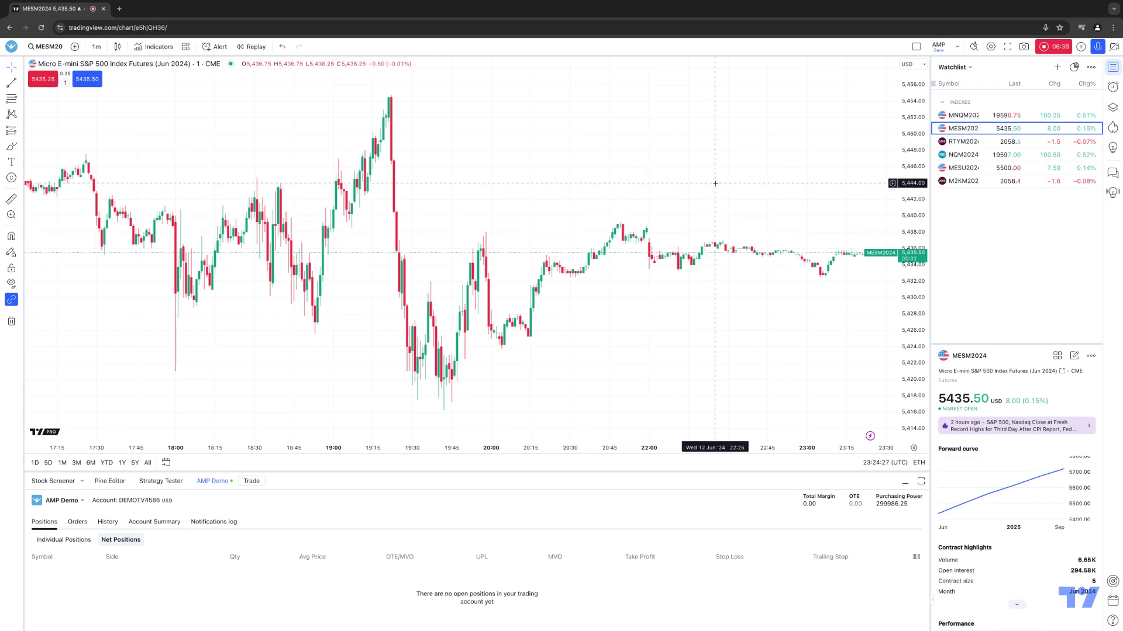
- Place an instant limit order from the chart's price scale to sell 1 MESM2024 at 5,443.75
click(892, 186)
key(Escape)
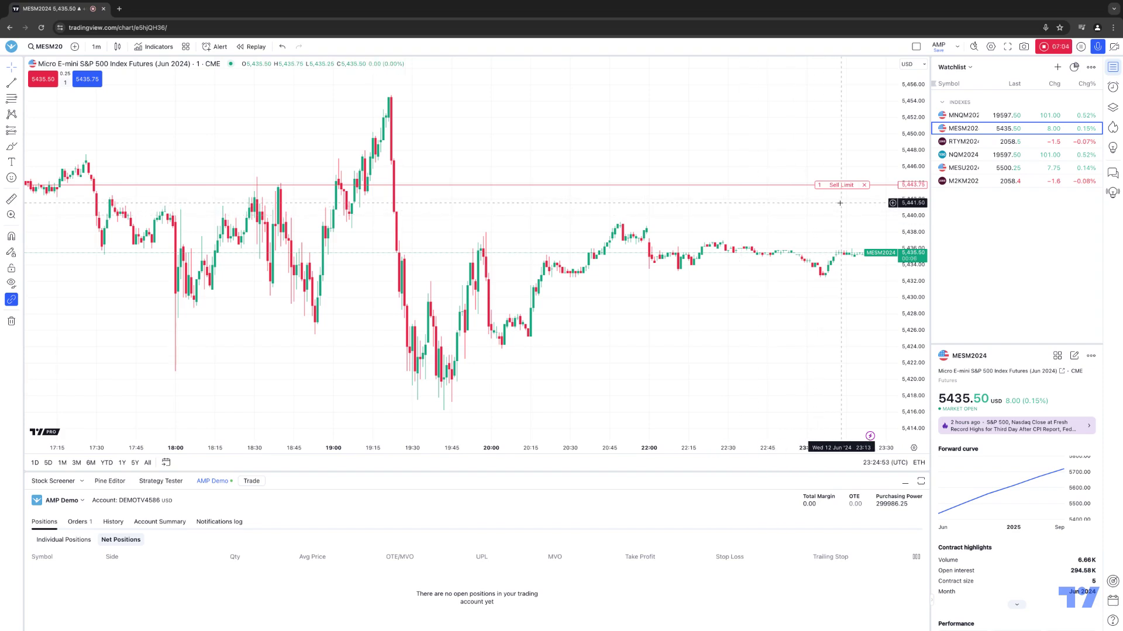
mouse_move(842, 191)
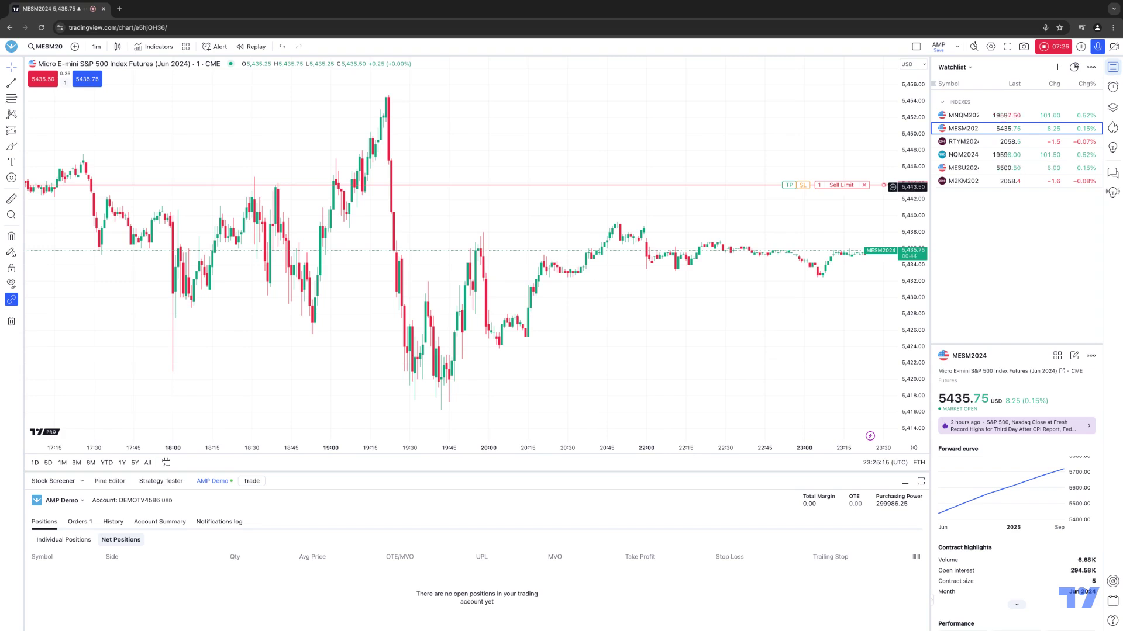
- Move the working sell limit order to 5449.50 and then down to 5441.00, and cancel it
drag(842, 185, 842, 138)
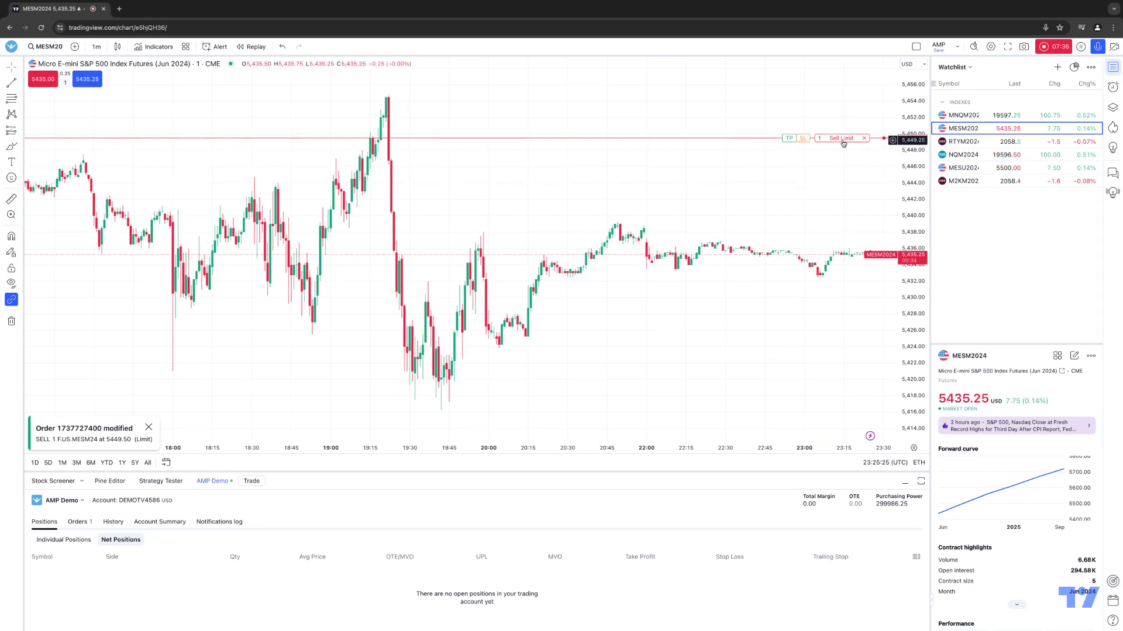
drag(843, 144, 843, 213)
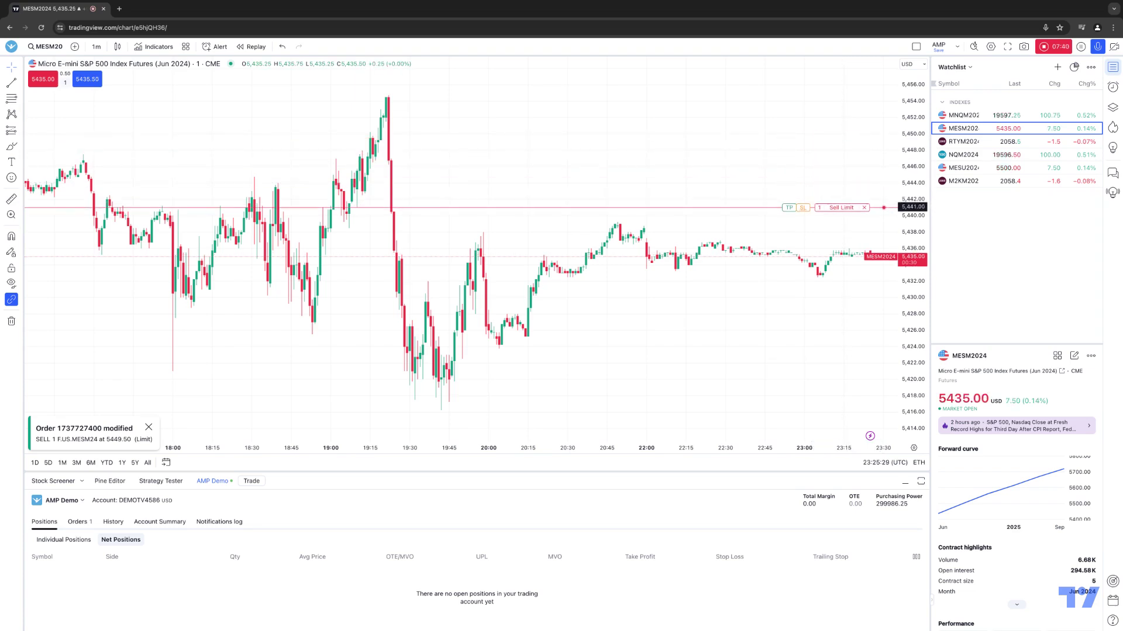
click(864, 208)
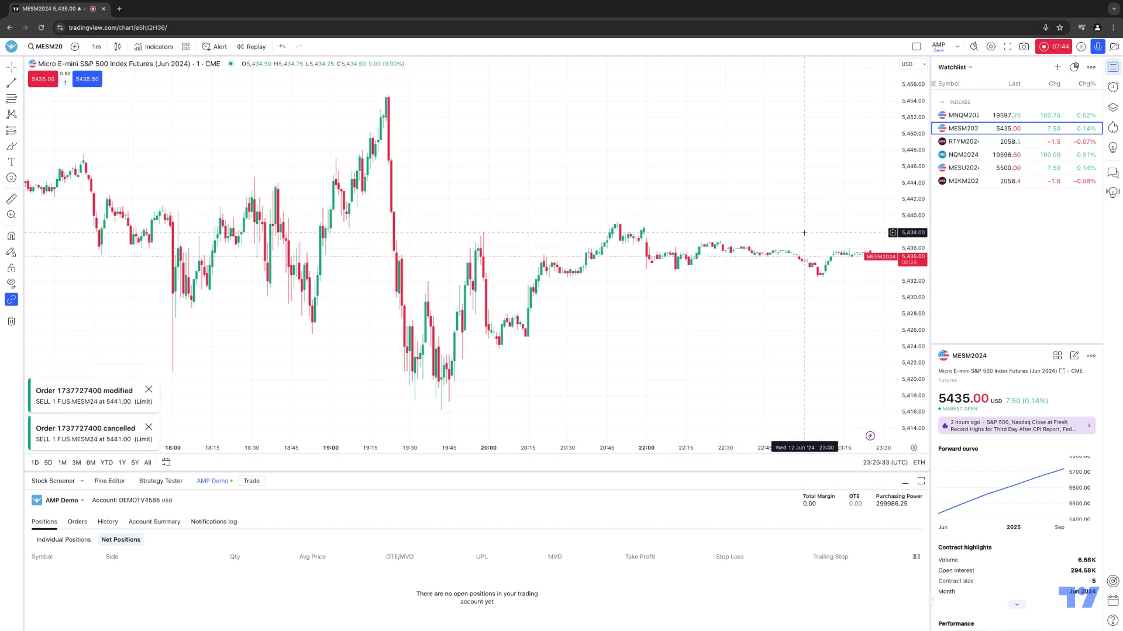
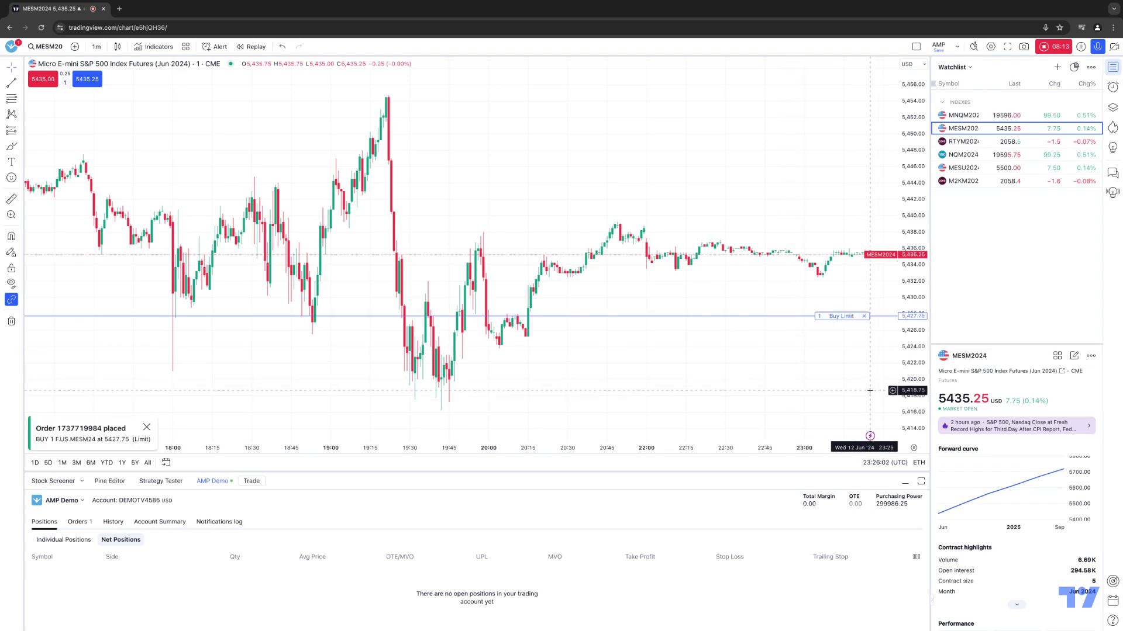
- Add a stop loss at 5422.25 and a take profit at 5438.25 to the buy limit order at 5427.75
mouse_move(843, 320)
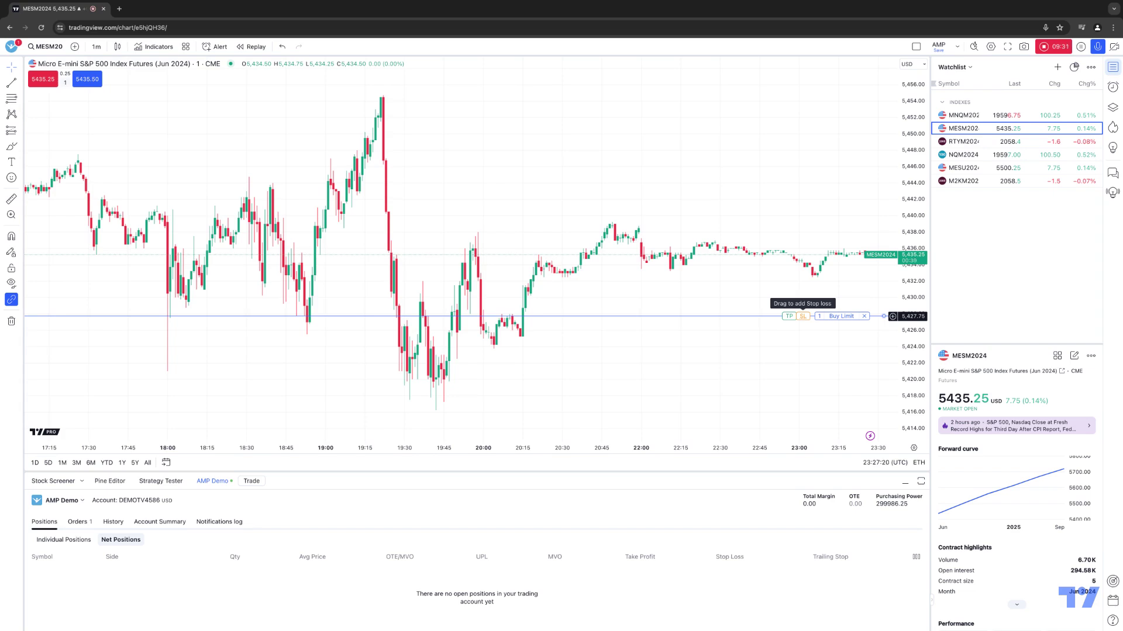
drag(803, 316, 803, 361)
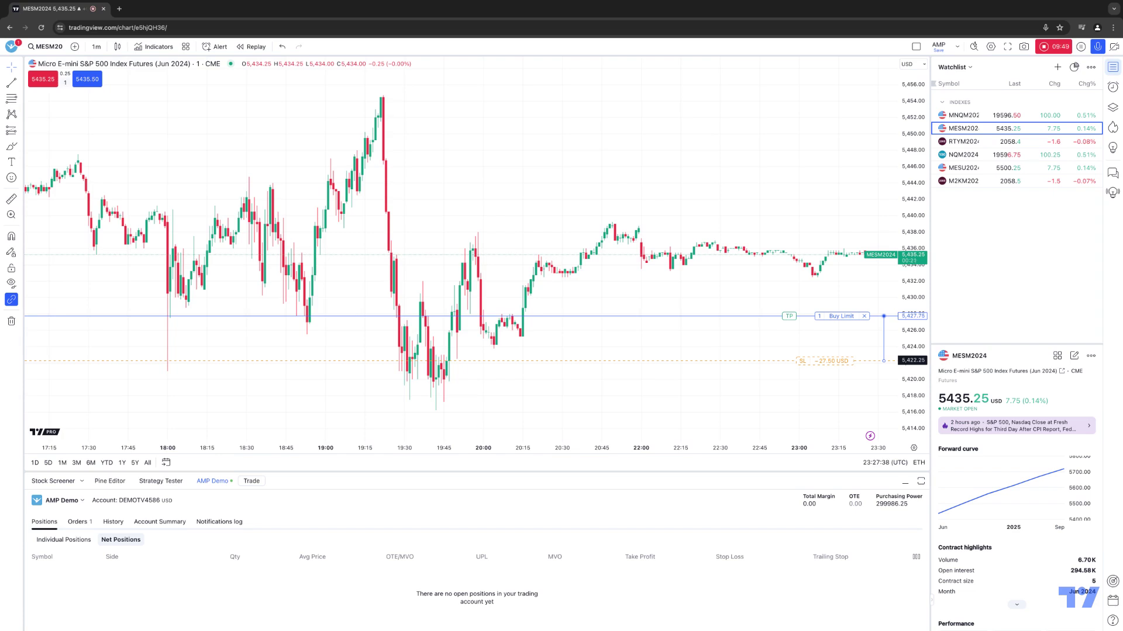
drag(883, 361, 884, 360)
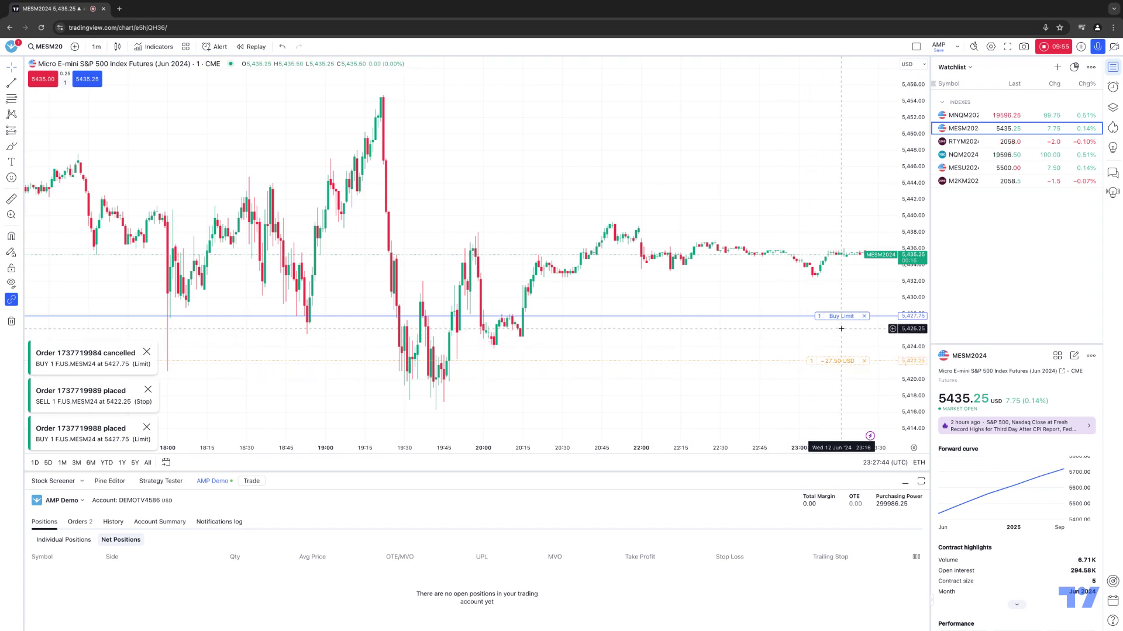
mouse_move(844, 320)
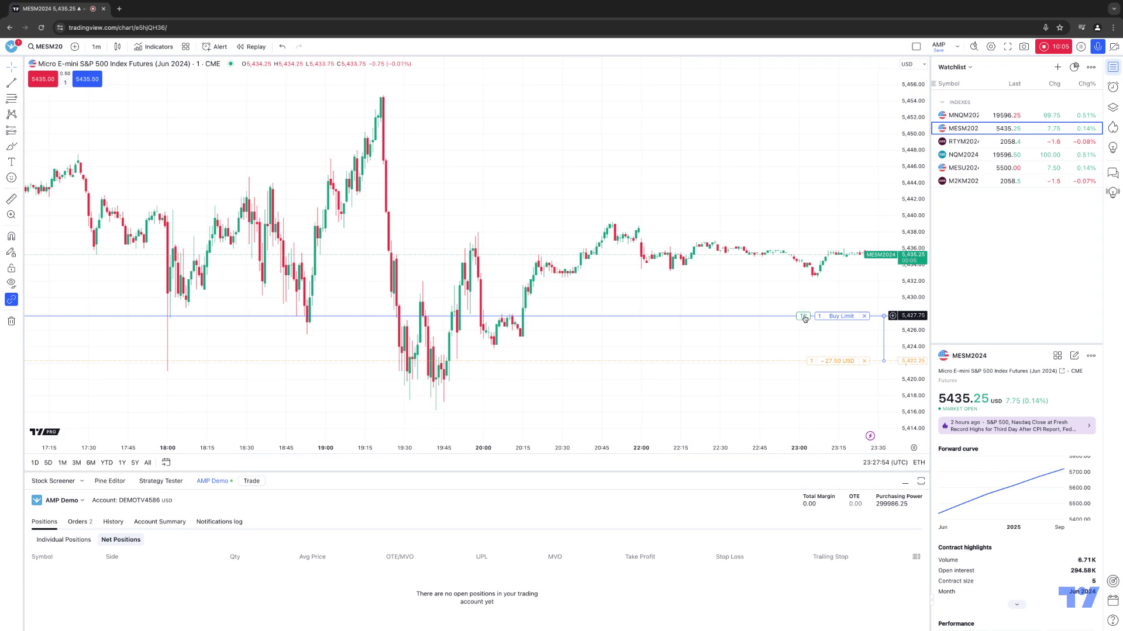
drag(804, 317, 804, 230)
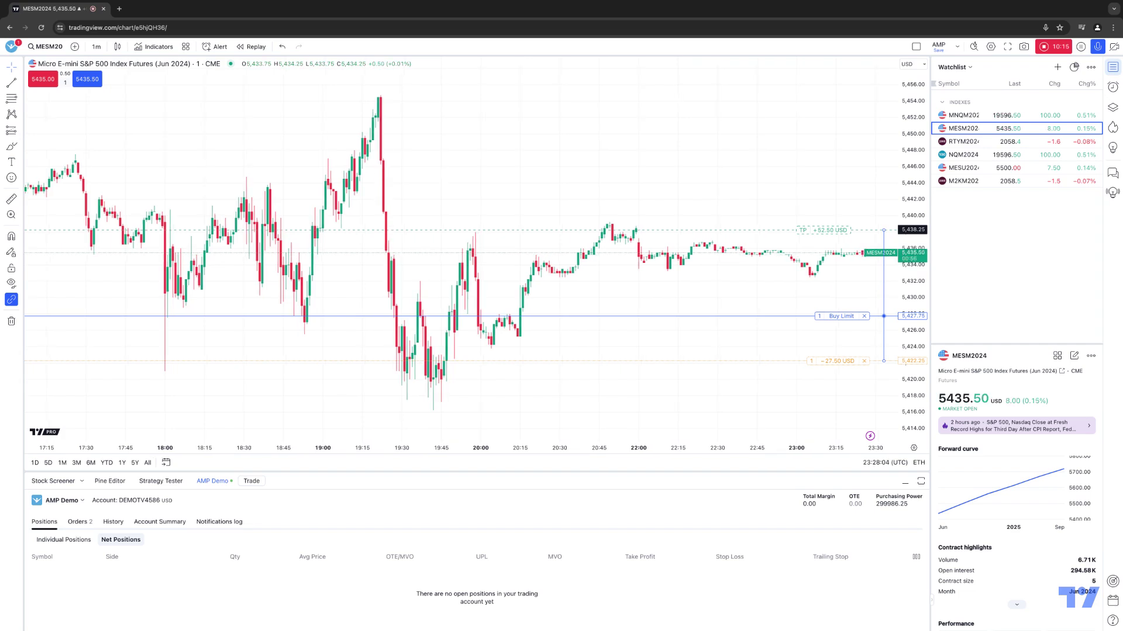
drag(804, 230, 804, 230)
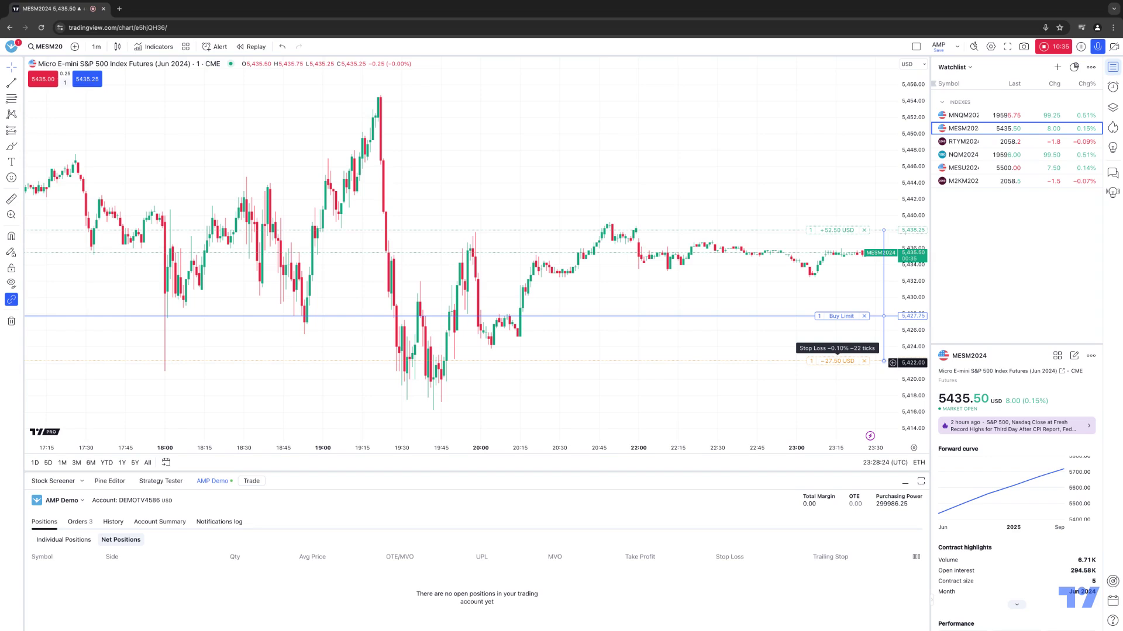
- Enlarge the AMP Demo account area and list its working orders
drag(404, 473, 289, 413)
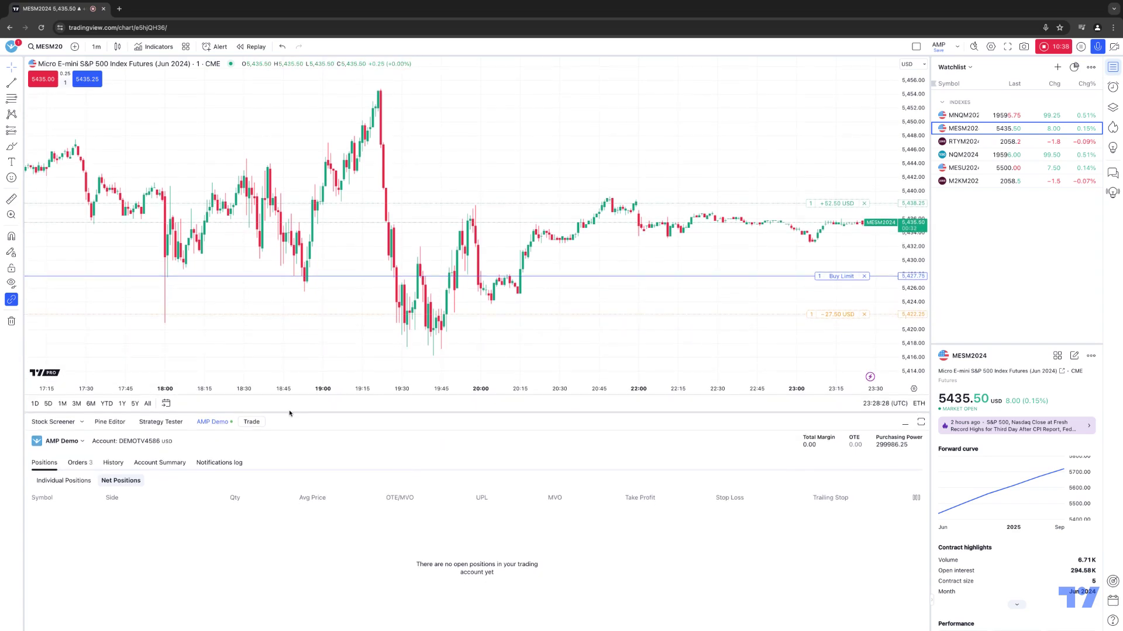
click(79, 463)
click(72, 481)
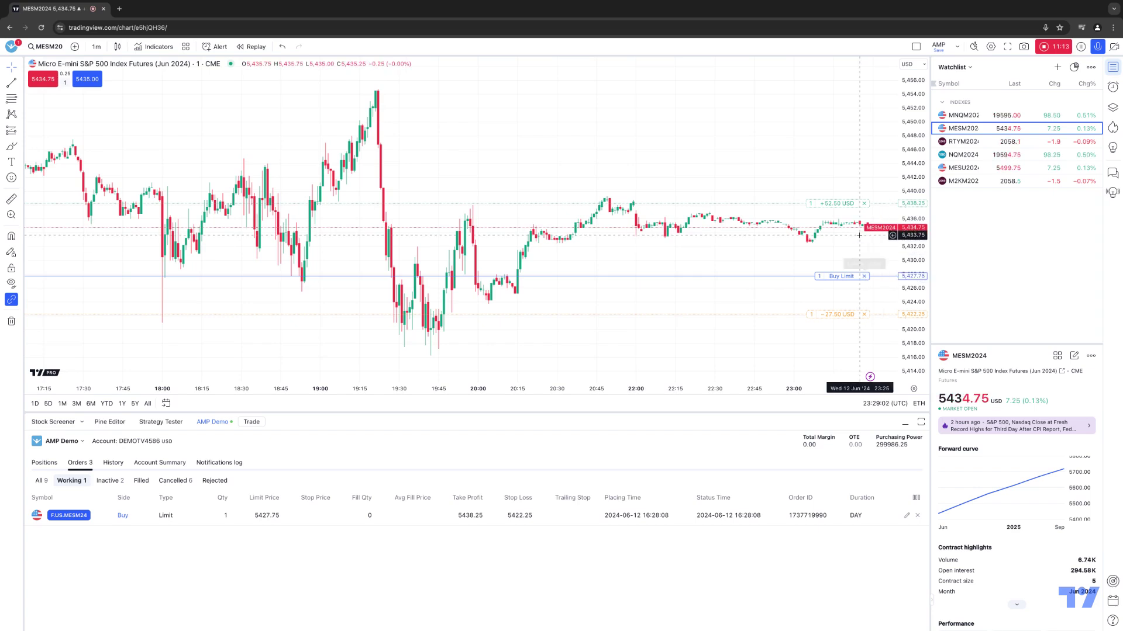
- Cancel the working buy limit order together with its take profit and stop loss, and dismiss the order notifications
click(864, 276)
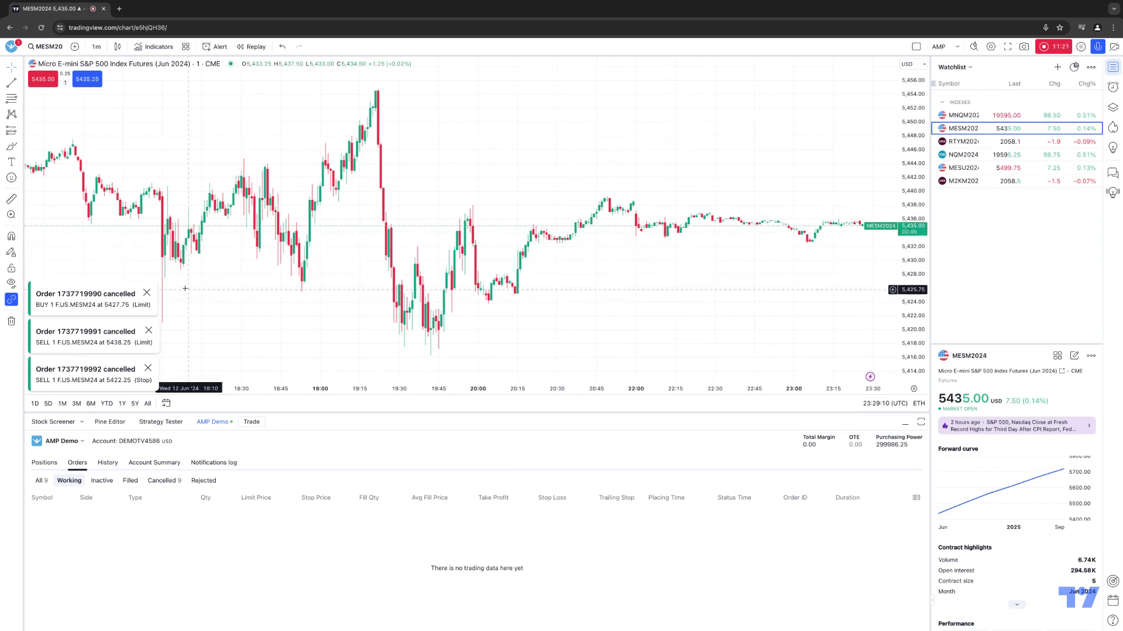
click(147, 296)
click(148, 332)
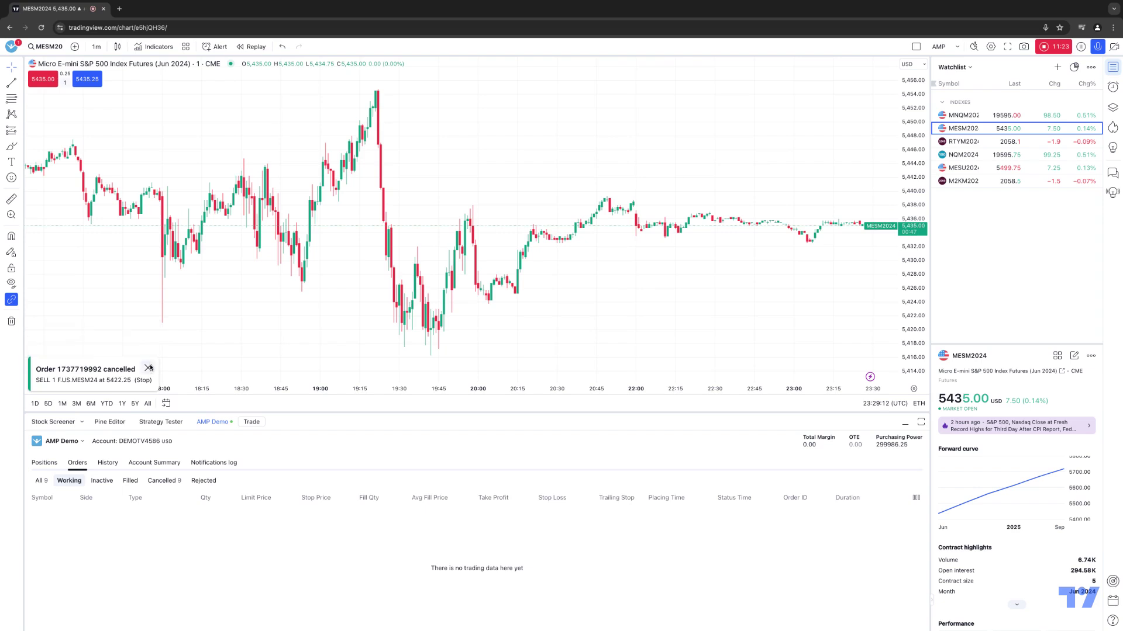
click(148, 368)
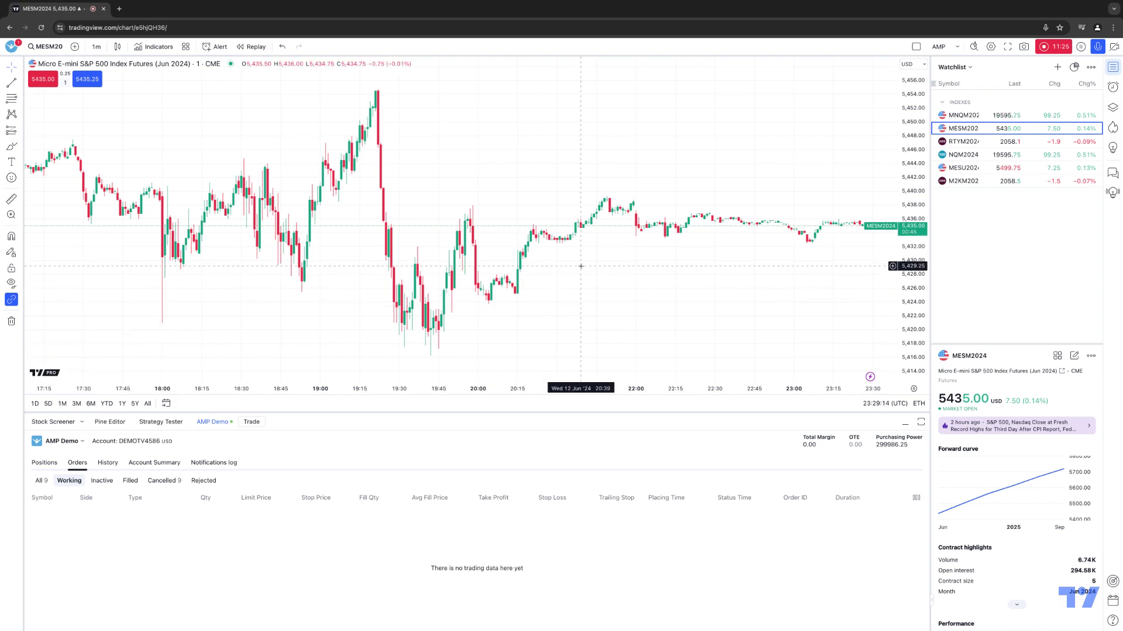
- Sell 1 MESM2024 at market with the account area collapsed, and bring up the AMP Demo account's open positions
click(222, 423)
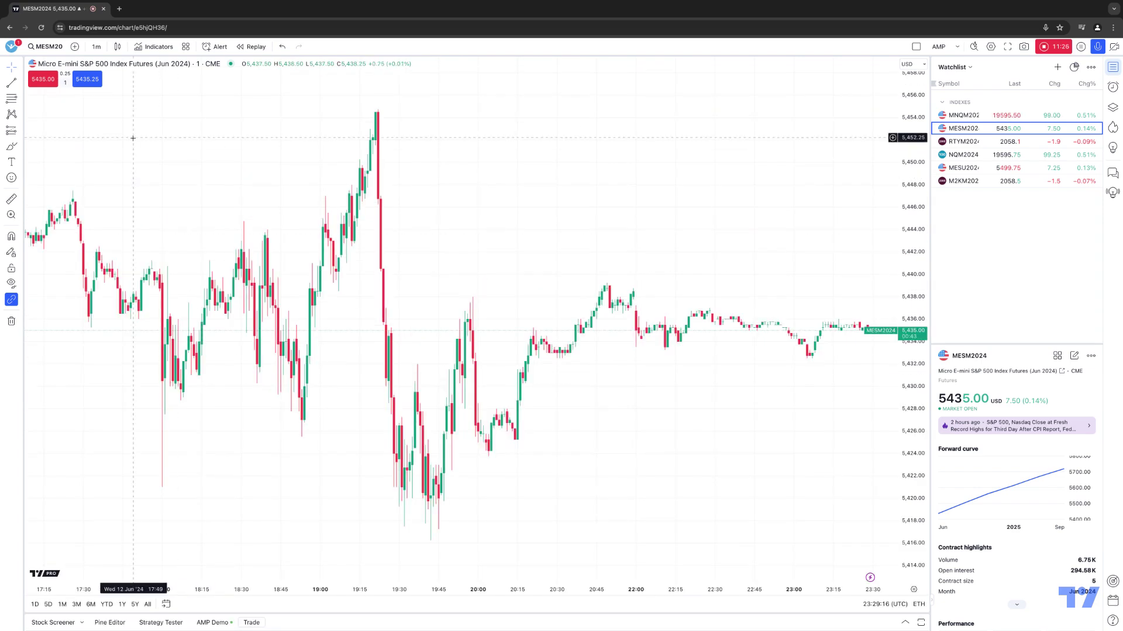
click(43, 81)
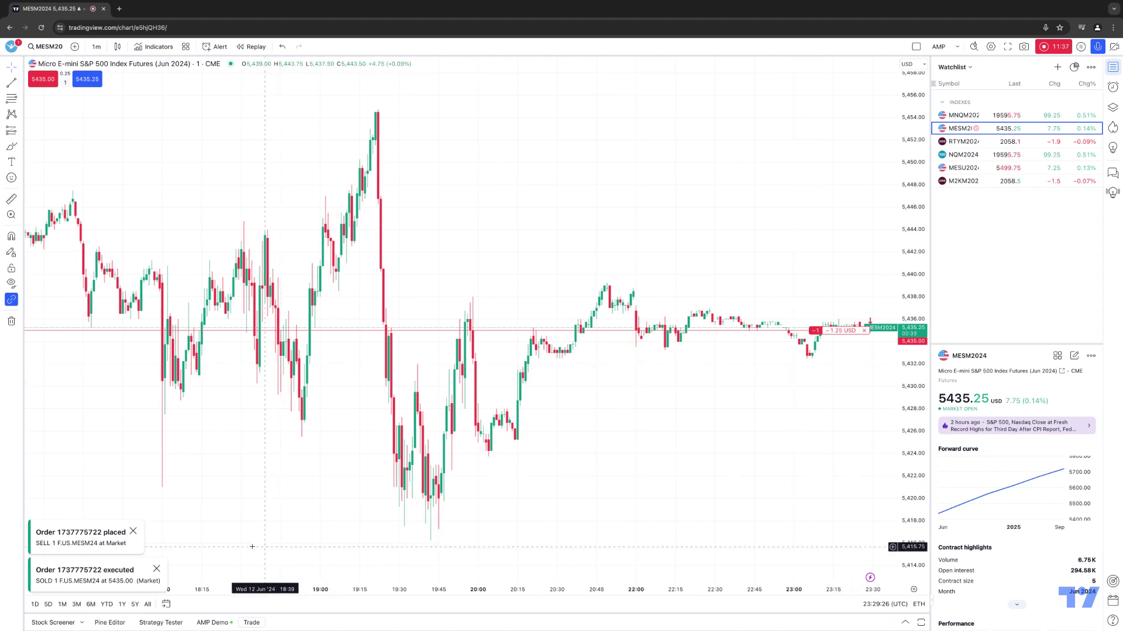
click(212, 623)
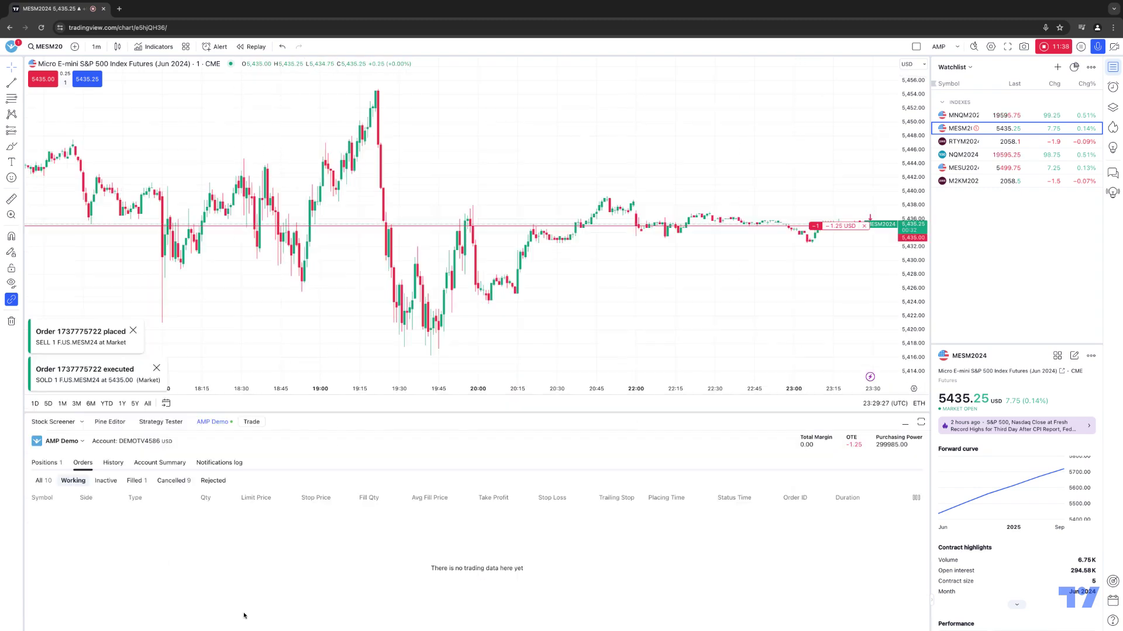
click(47, 463)
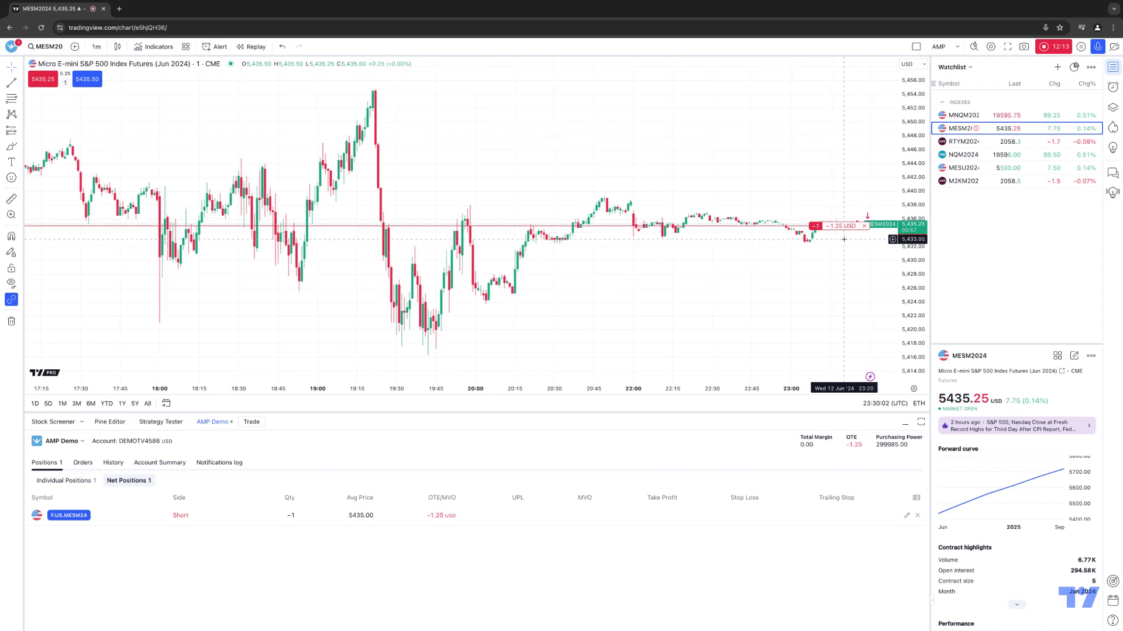
- Add a take profit at 5427.75 and a stop loss at 5444.25 to the short position on the chart
mouse_move(844, 231)
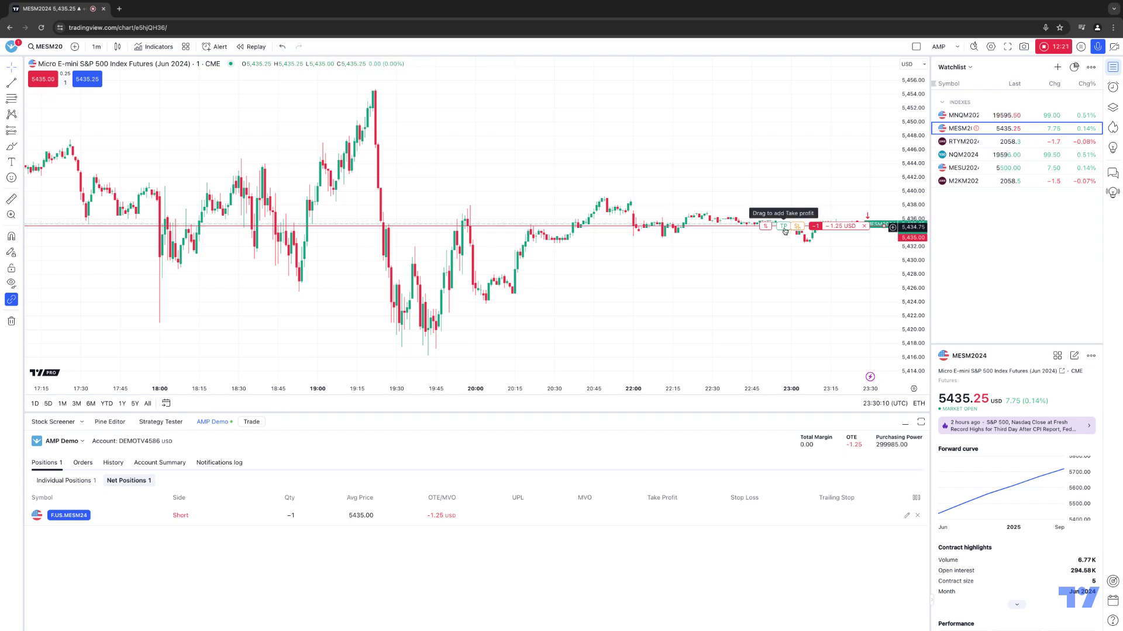
drag(783, 226, 783, 276)
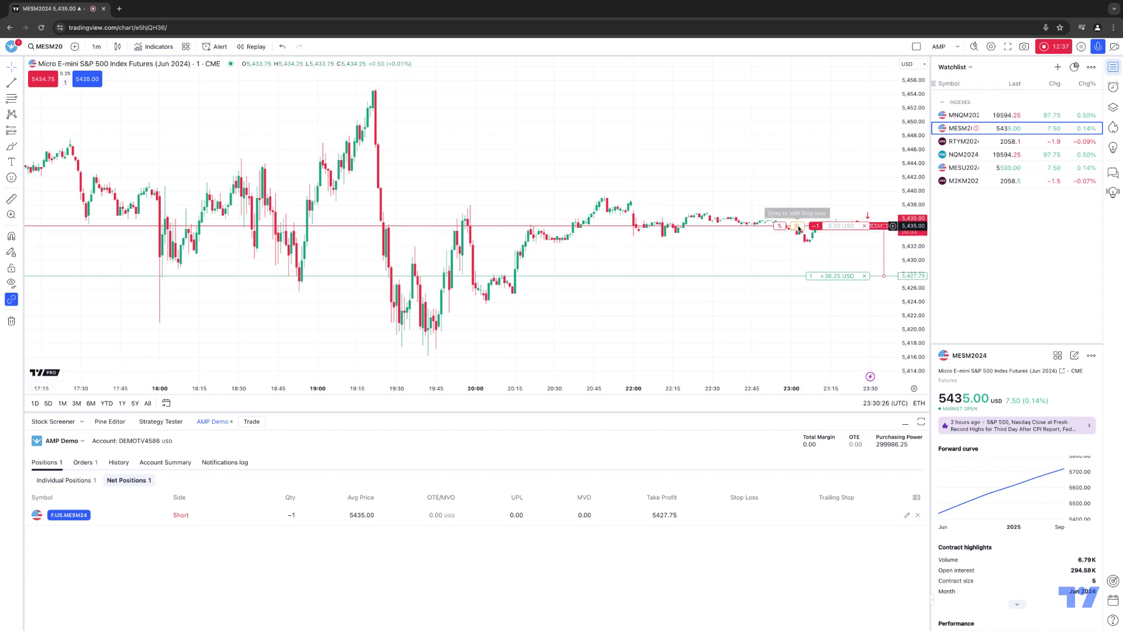
drag(798, 228, 798, 162)
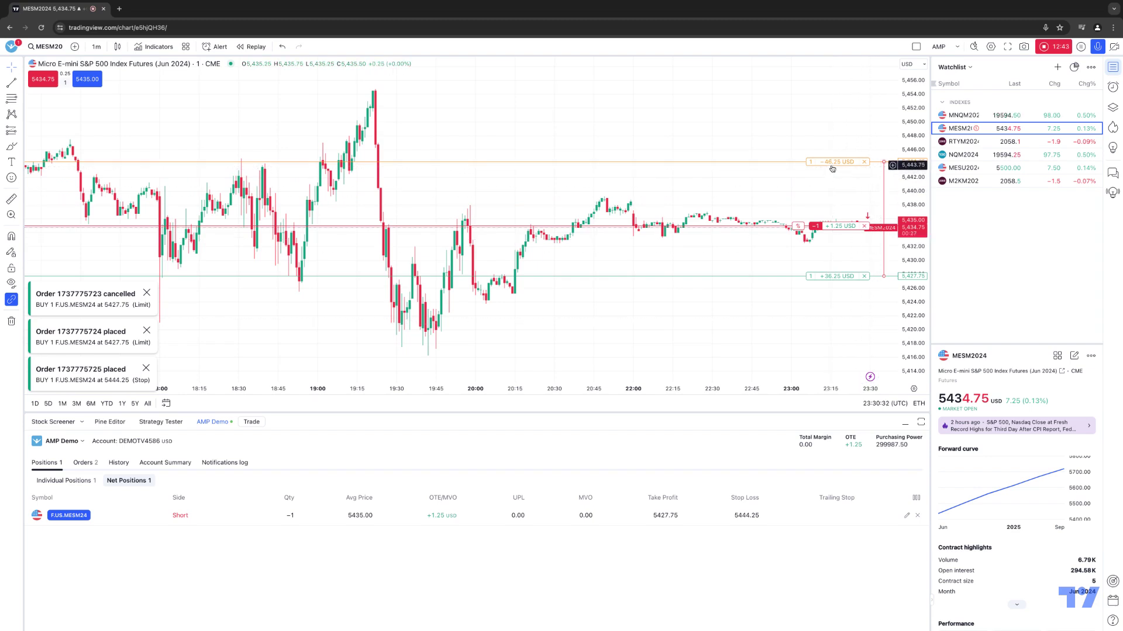
- Review the working orders in the AMP Demo account, return to the positions and reverse the short position
click(82, 463)
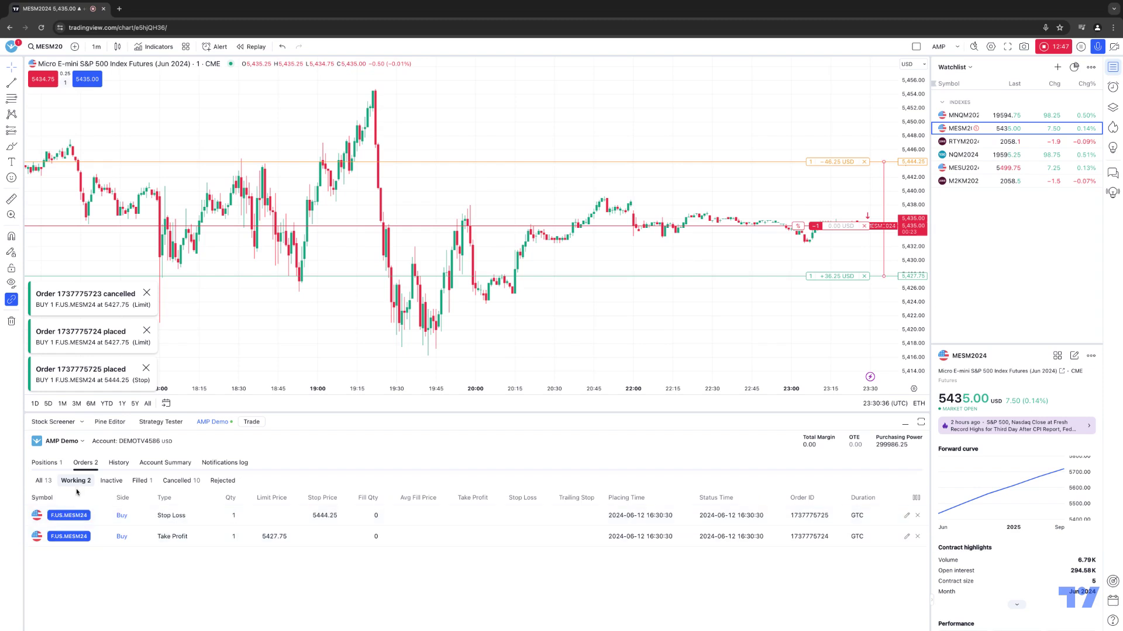
click(52, 464)
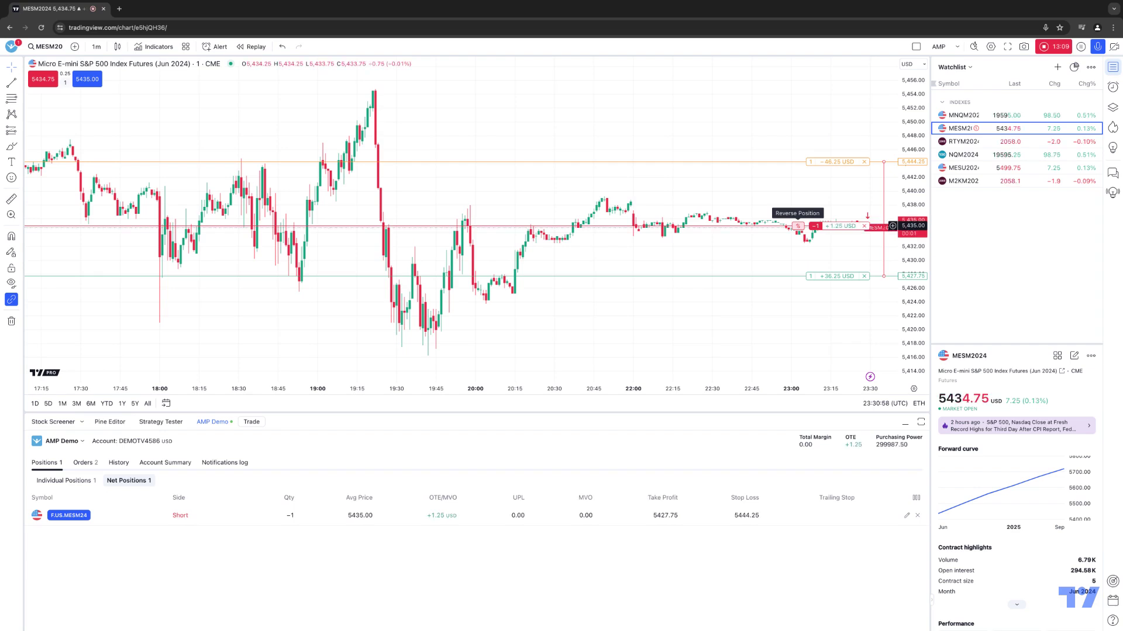
click(797, 226)
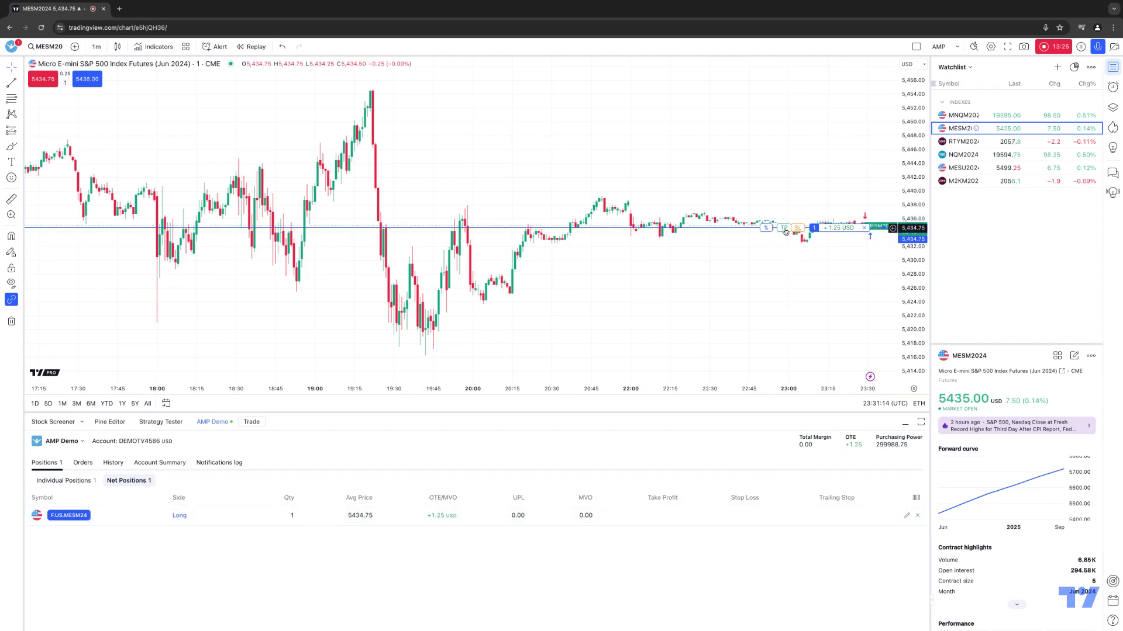
- Add a take profit at 5441.75 and a stop loss at 5425.50 to the long position, and close the position
drag(785, 231, 819, 179)
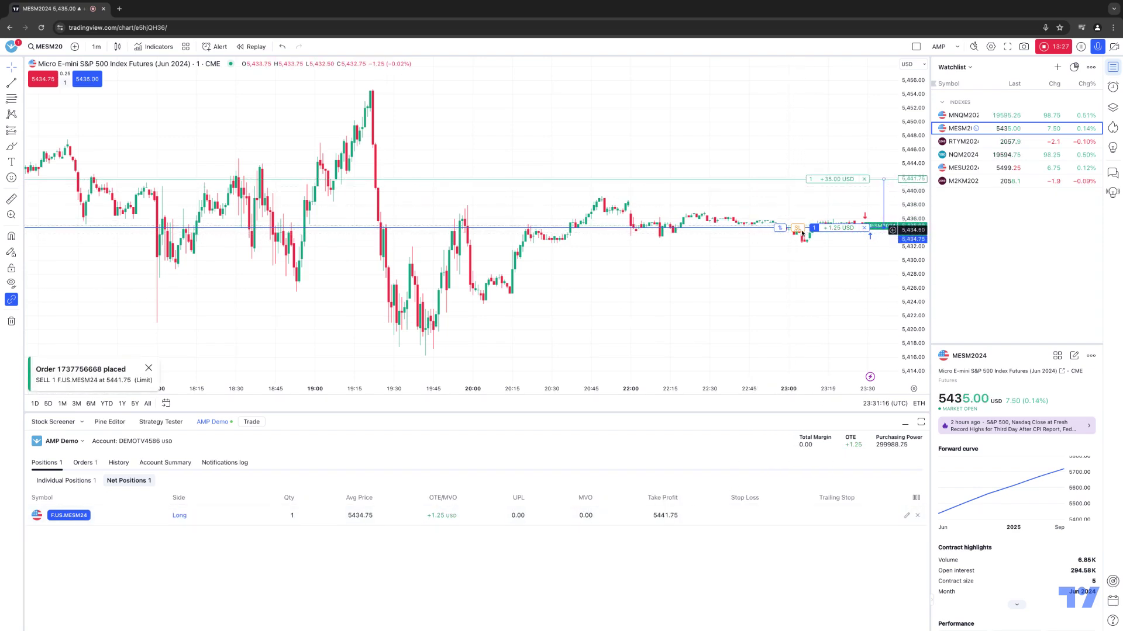
drag(802, 233, 827, 291)
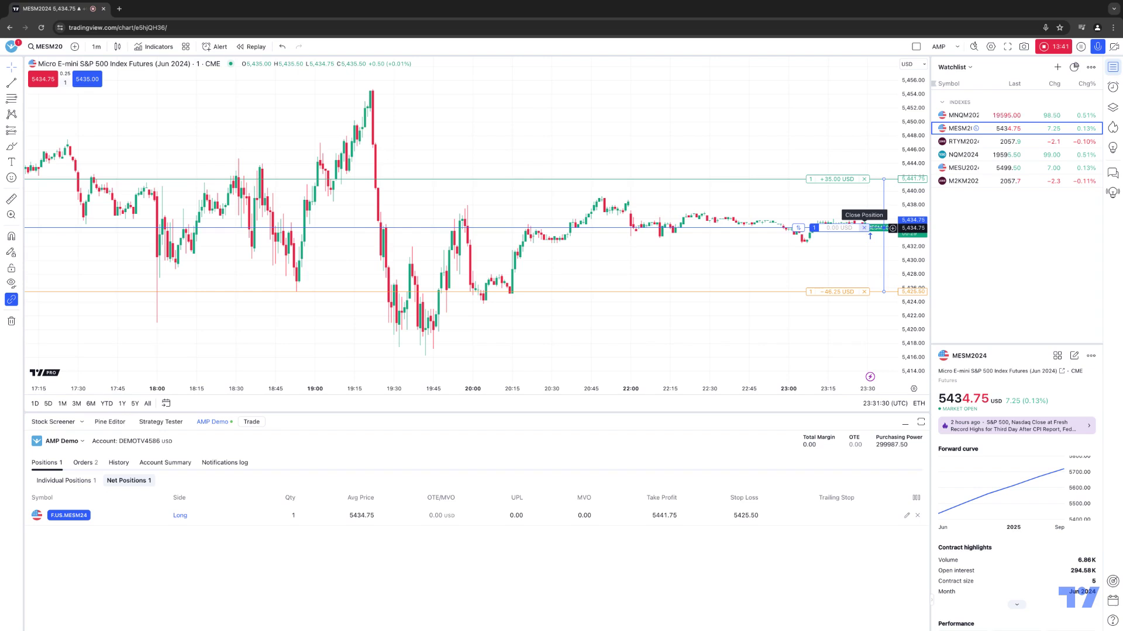
click(863, 228)
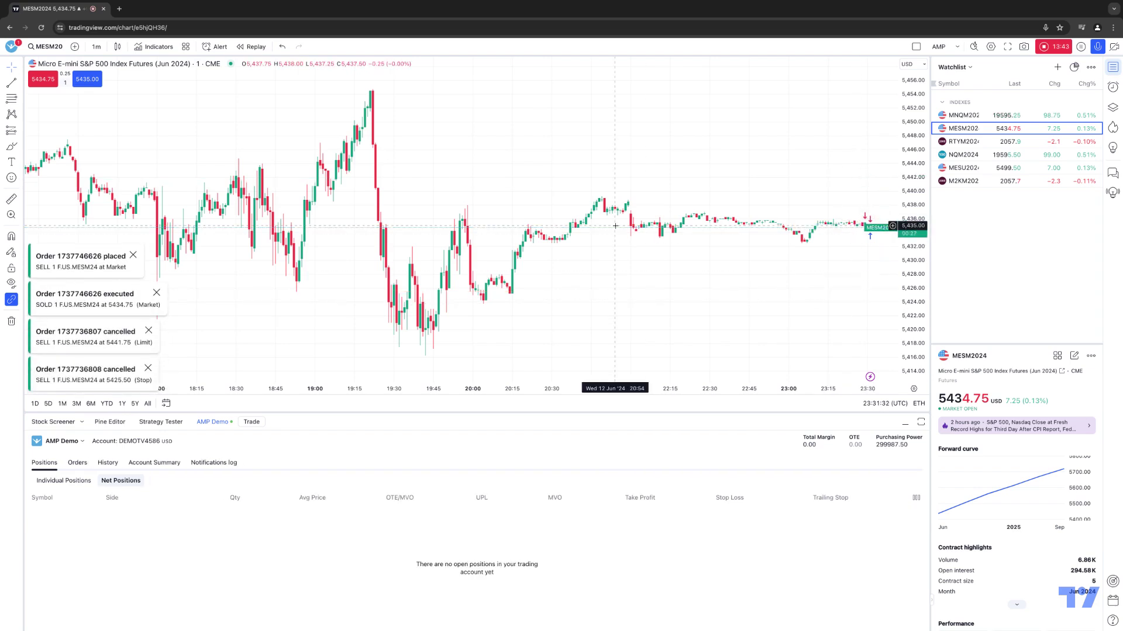